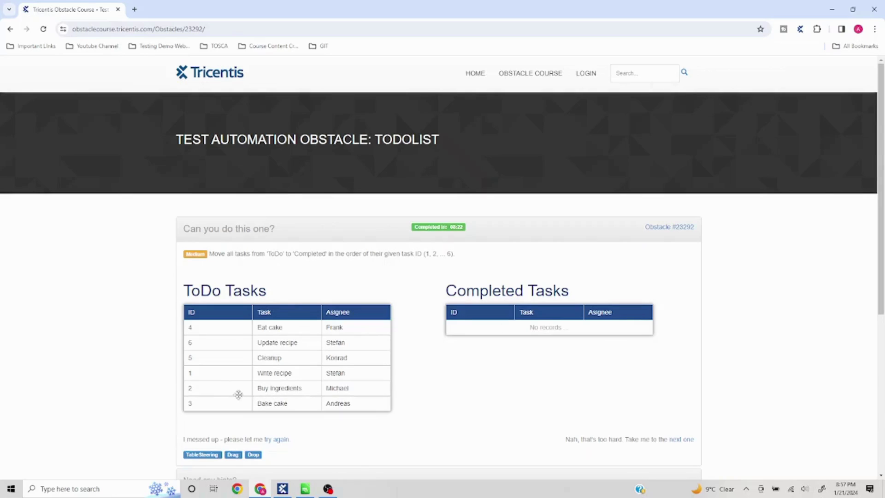
- Try dragging the first ToDo task into Completed Tasks on the obstacle page
mouse_move(222, 373)
left_mouse_down()
mouse_move(489, 328)
mouse_move(219, 399)
mouse_move(217, 380)
left_mouse_up()
- Start an XScan of the Chrome obstacle window from the ObstacleCourse folder
left_click(285, 490)
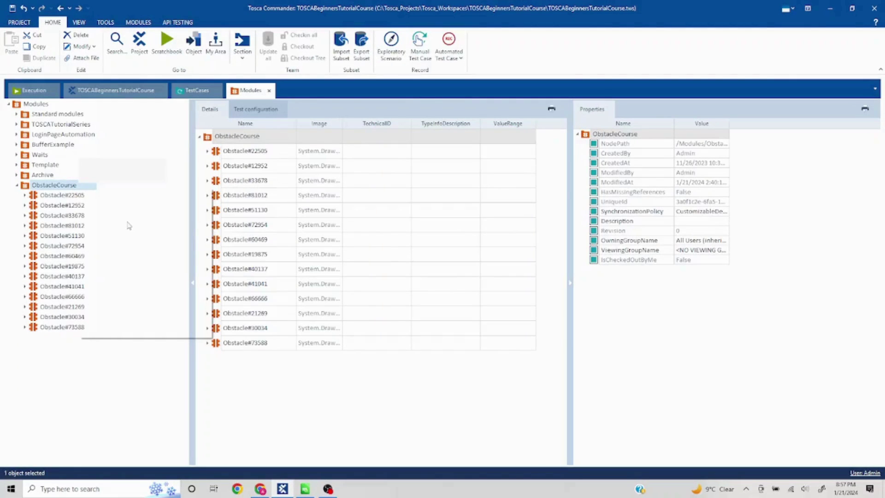
right_click(101, 195)
mouse_move(102, 221)
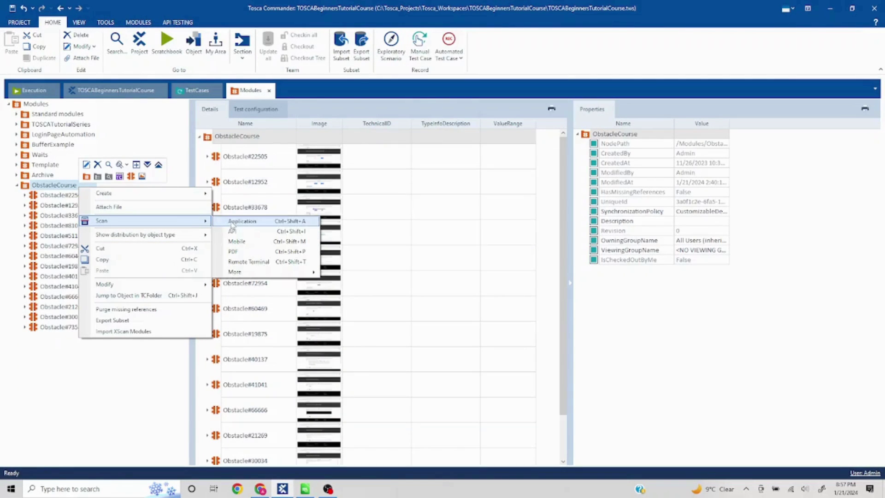
left_click(234, 223)
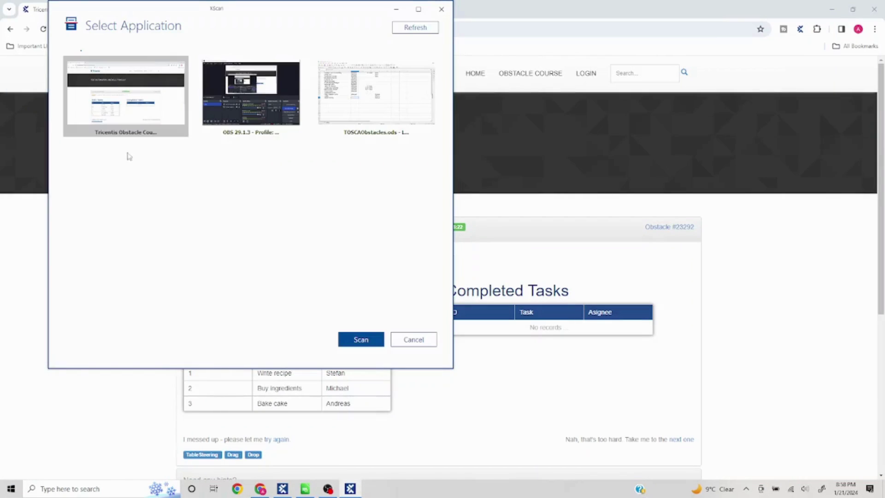
left_click(353, 338)
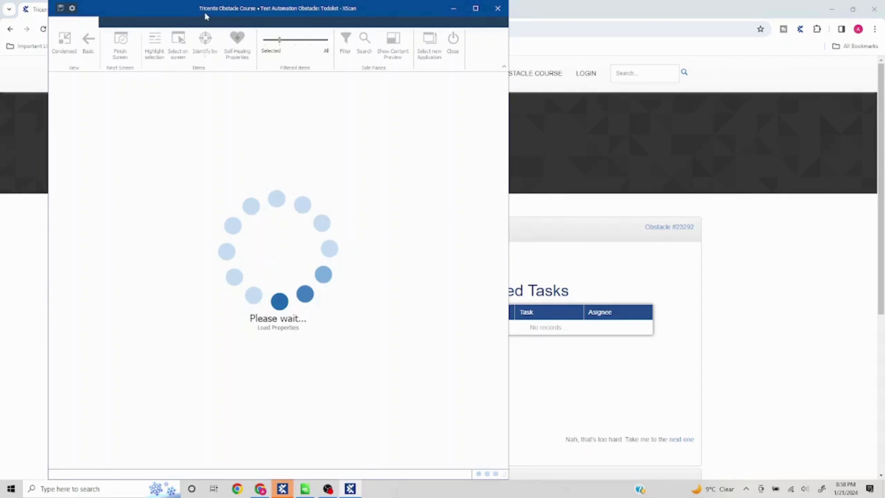
left_click_drag(205, 16, 578, 166)
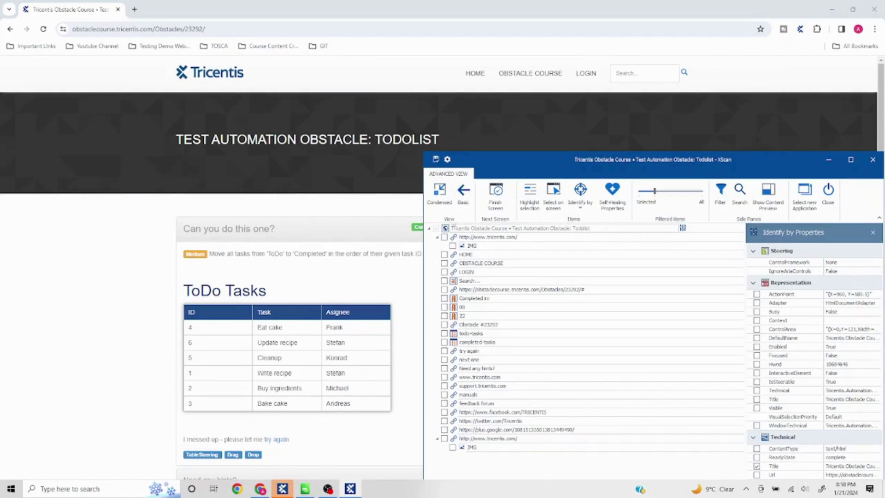
- Add the ToDo Tasks and Completed Tasks tables to the scan
left_click(553, 197)
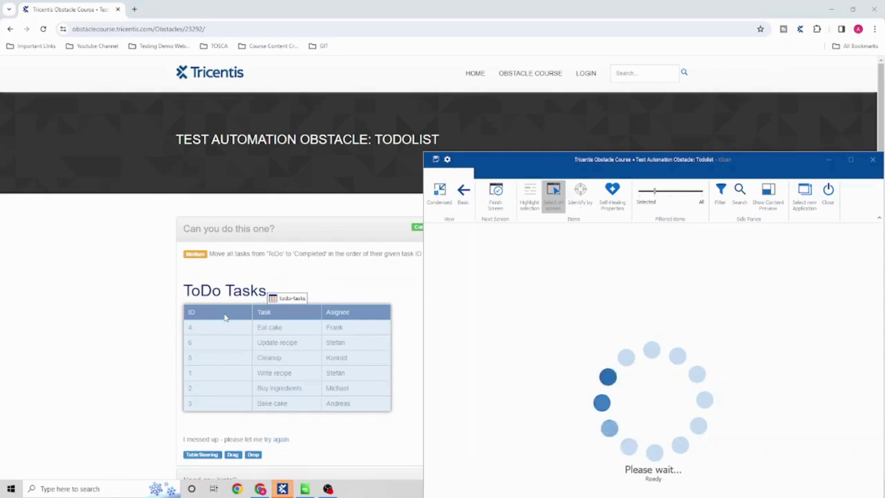
left_click(225, 317)
left_click_drag(537, 163, 25, 195)
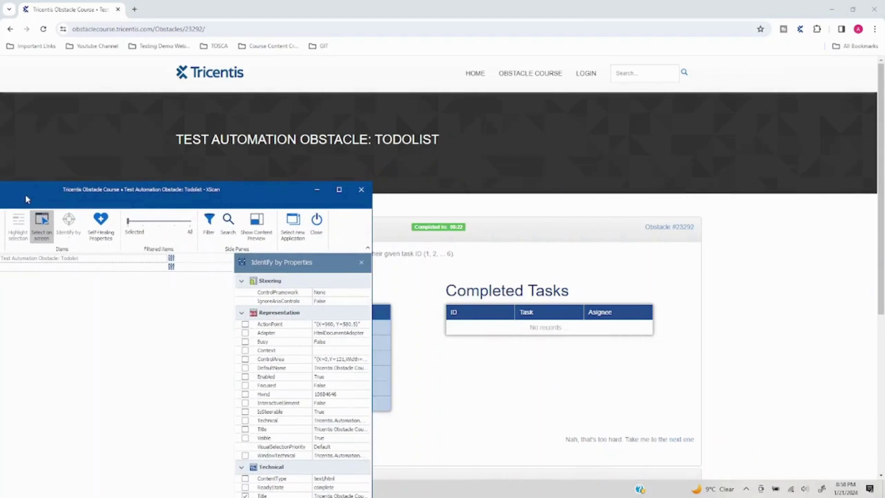
left_click(493, 316)
left_click_drag(181, 192, 444, 152)
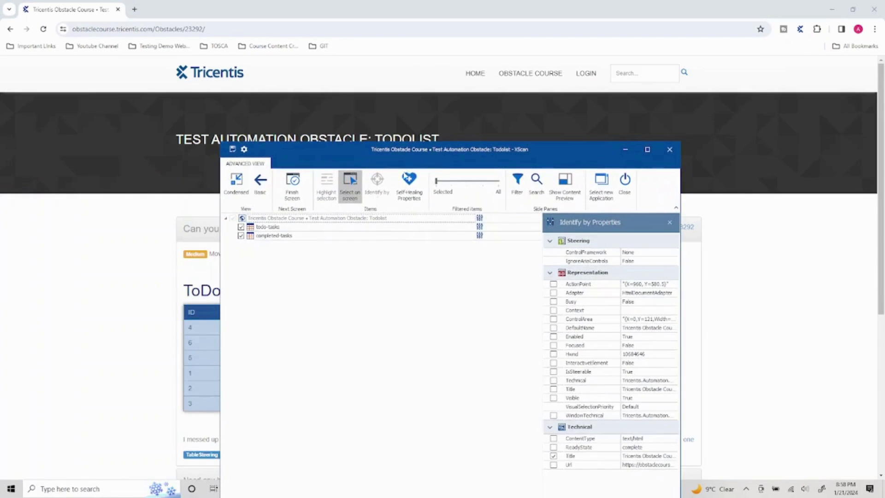
left_click(362, 189)
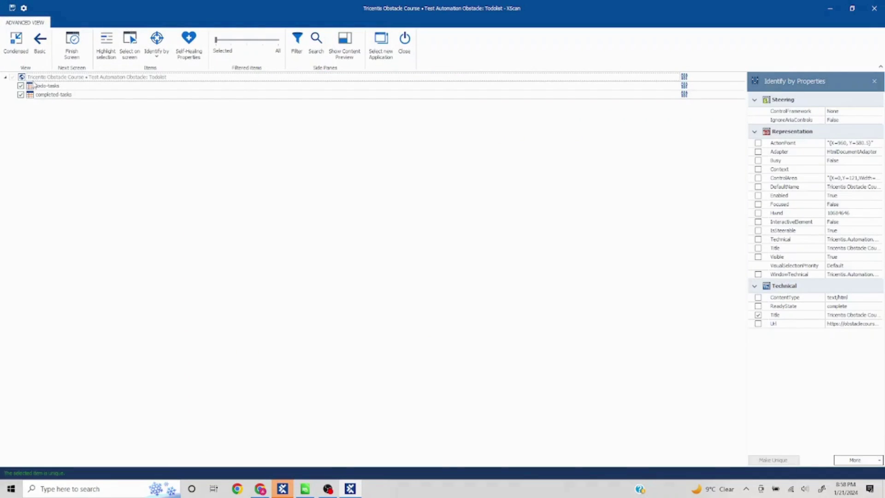
- Review the root, todo-tasks and completed-tasks entries and save the module as Obstacle#23292
left_click(33, 81)
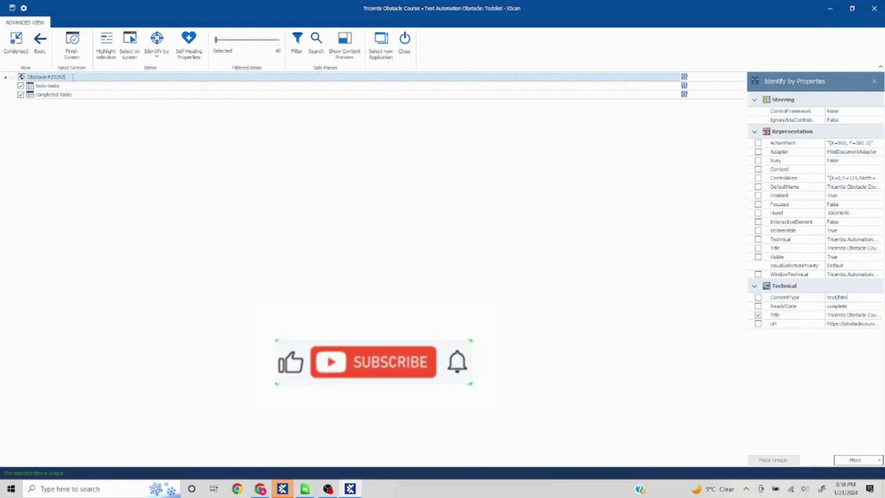
left_click(31, 85)
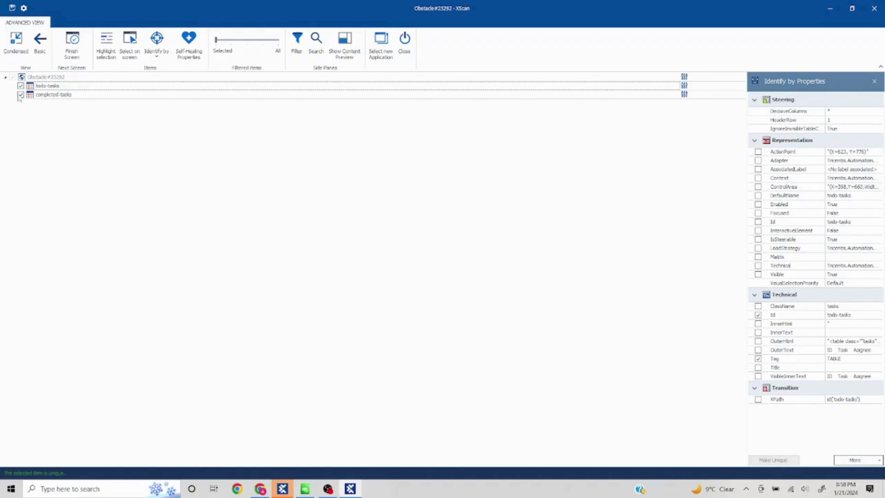
left_click(42, 95)
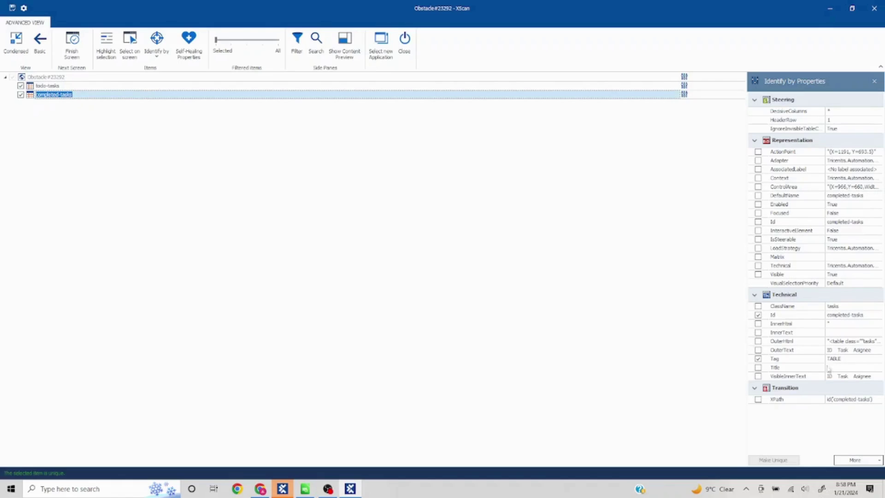
left_click(11, 8)
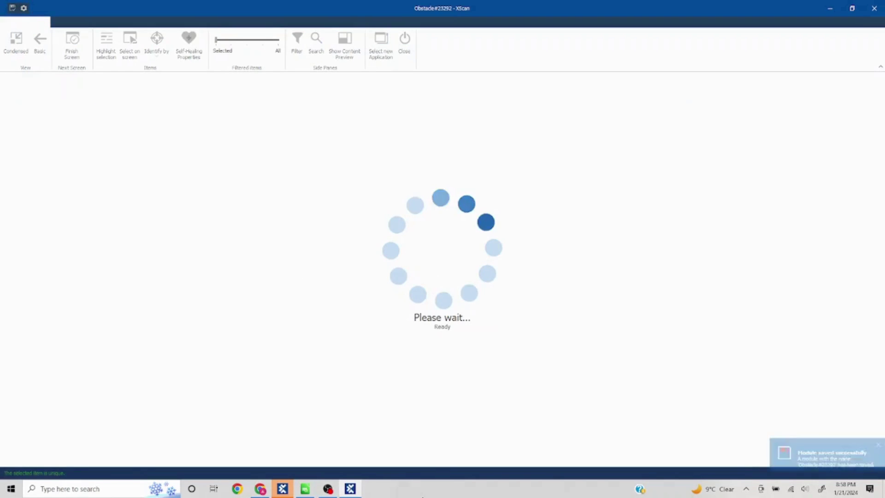
- Create test case Obstacle#23292 from the Obstacle#23292 module and expand its todo-tasks table
left_click(876, 8)
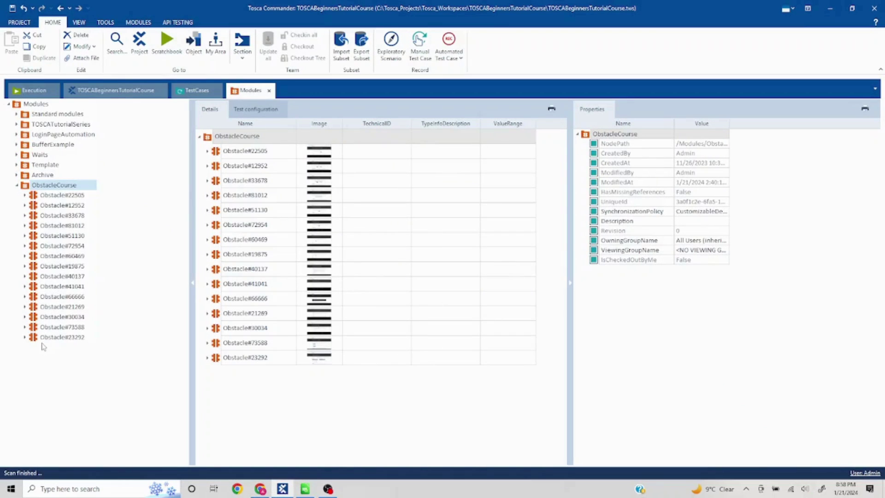
mouse_move(46, 339)
left_mouse_down()
mouse_move(200, 111)
mouse_move(46, 109)
left_mouse_up()
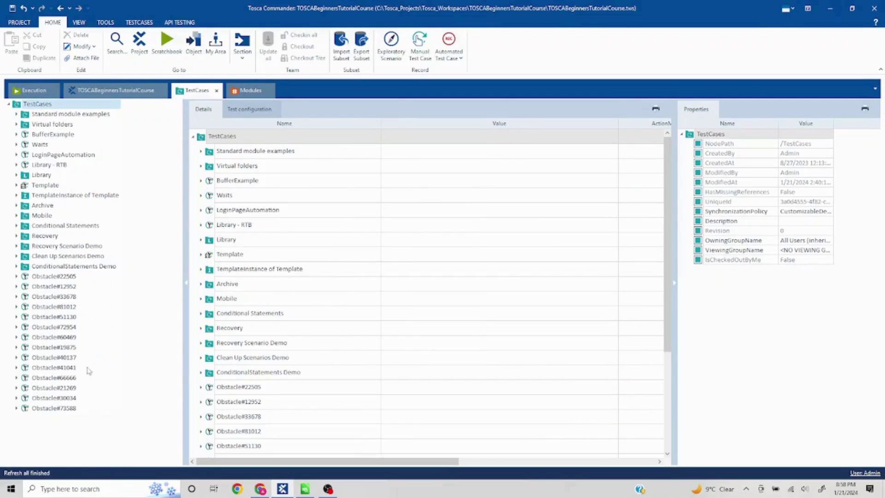
left_click(55, 418)
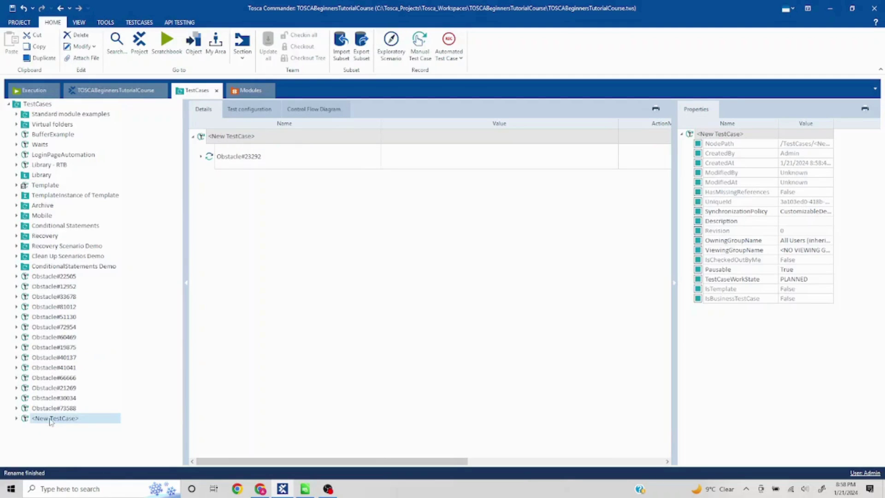
type("Obstacle#23292")
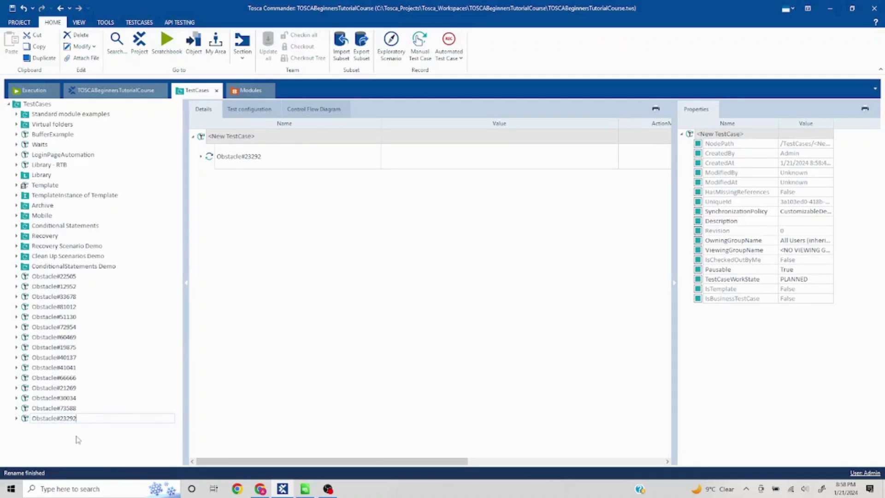
left_click(201, 157)
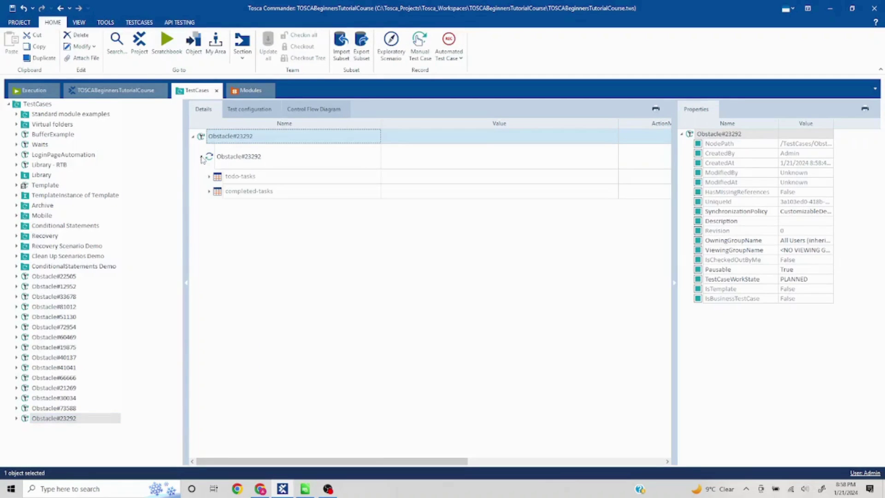
left_click(210, 177)
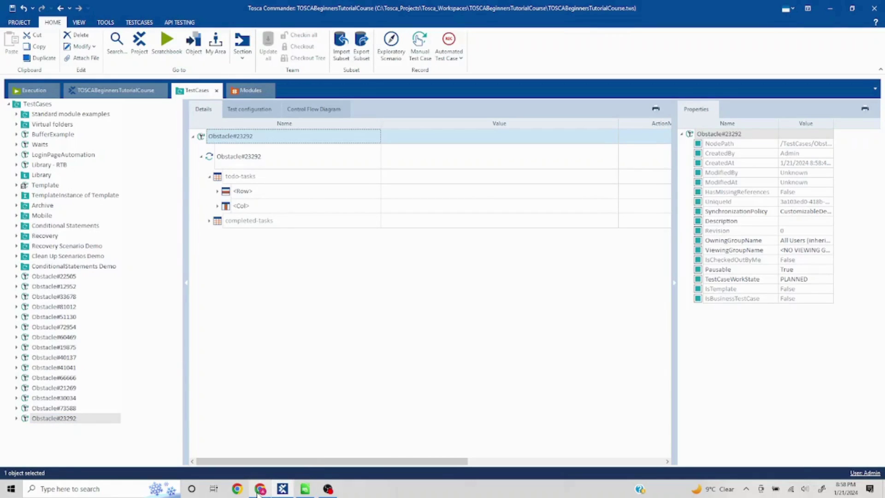
- Compare the ToDo list page in Chrome with the test case in Tosca Commander
mouse_move(260, 489)
left_click(256, 436)
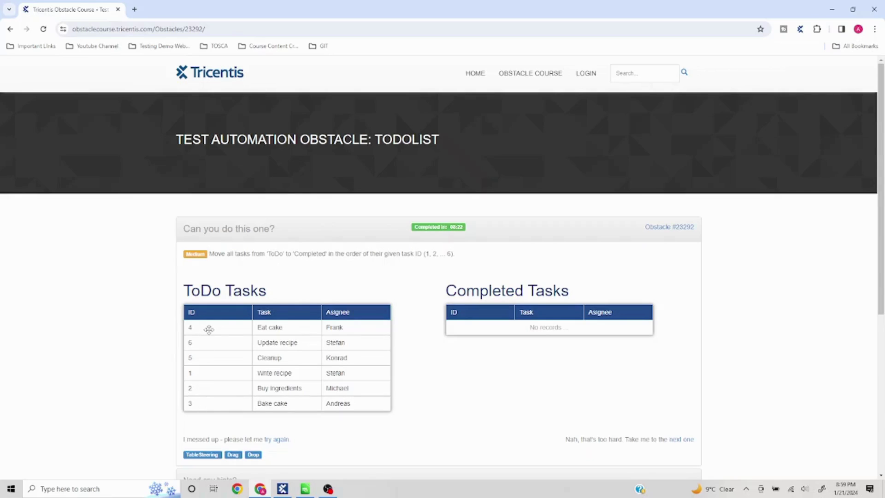
key("alt+Tab")
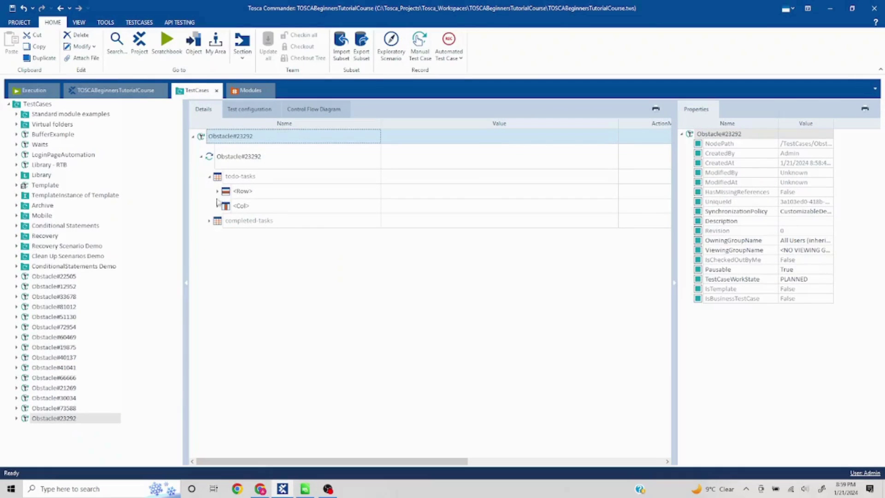
mouse_move(235, 206)
key("alt+Tab")
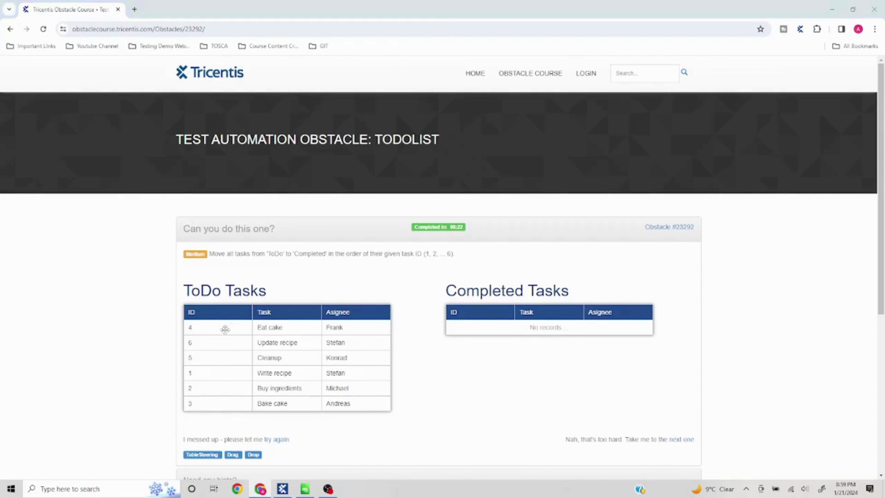
key("alt+Tab")
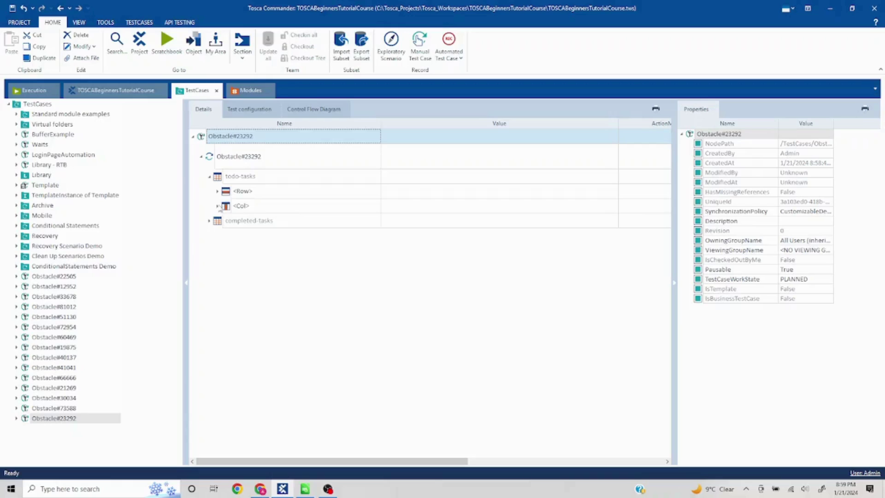
- Rename the todo-tasks column entry to ID, checking it against the ToDo page
left_click(219, 207)
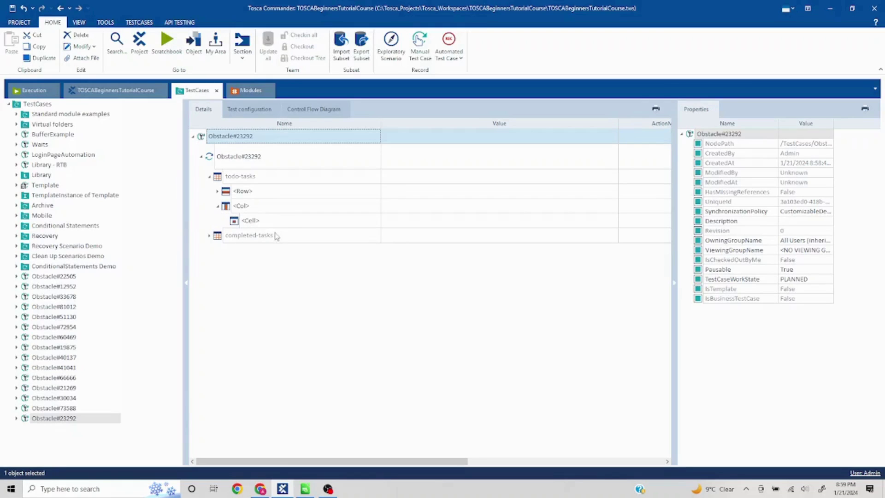
left_click(265, 209)
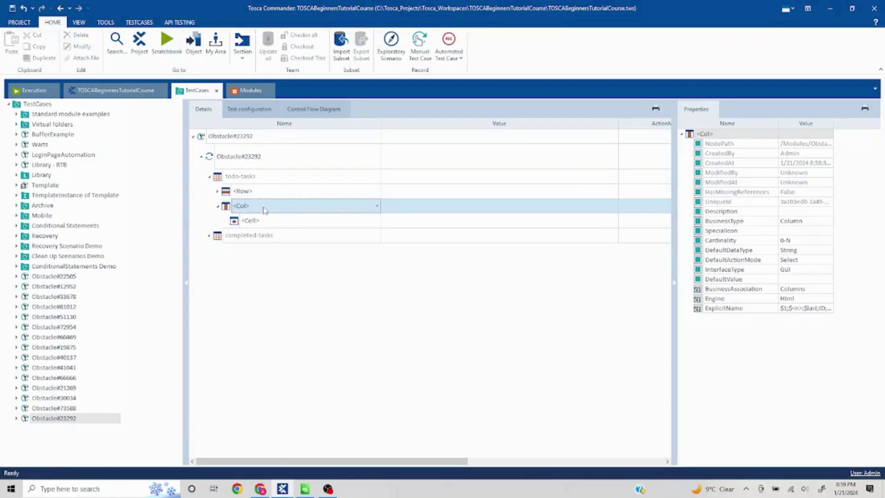
key("ctrl+a")
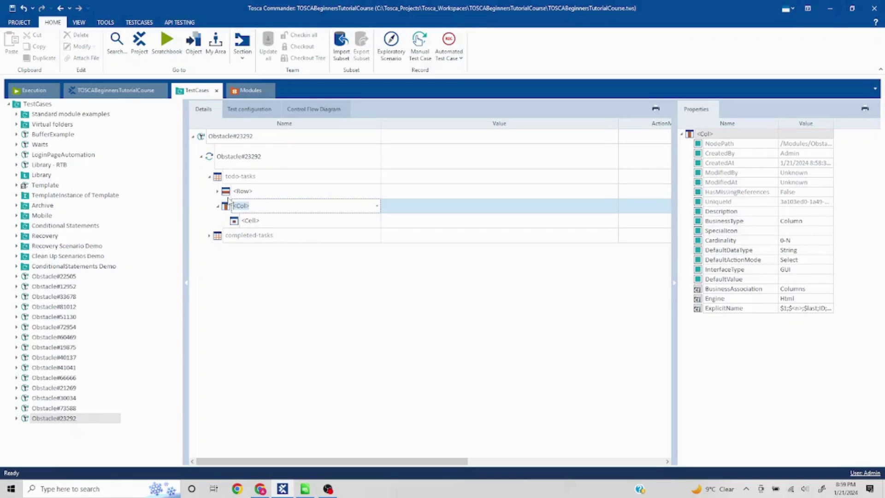
type("ID")
key("Return")
key("alt+Tab")
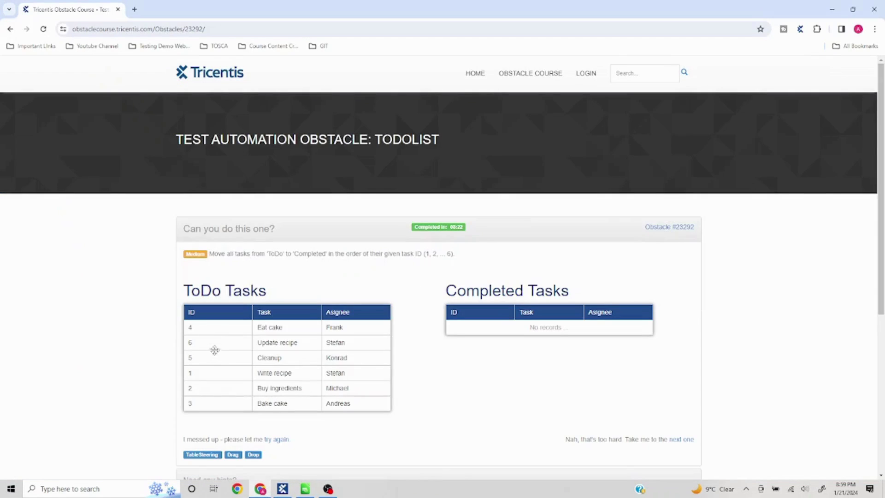
key("alt+Tab")
key("alt+Tab")
key("alt+Tab")
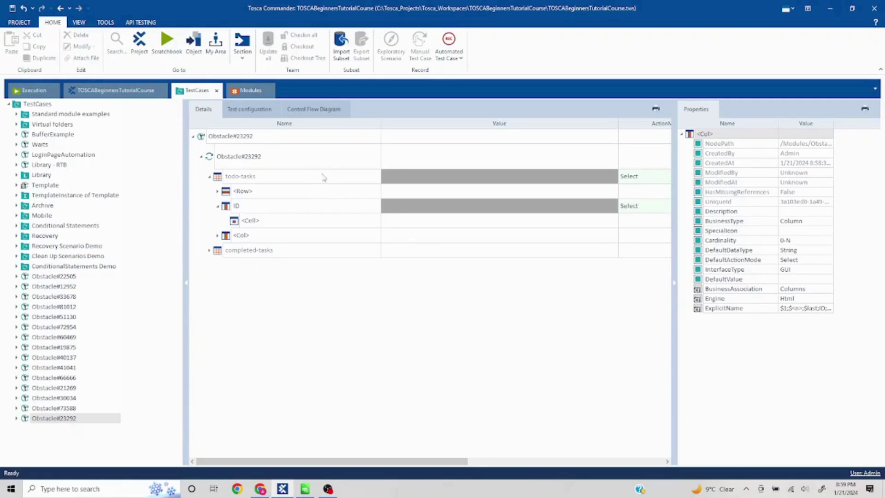
- Try the context menu options on the Obstacle#23292 step block
left_click(238, 159)
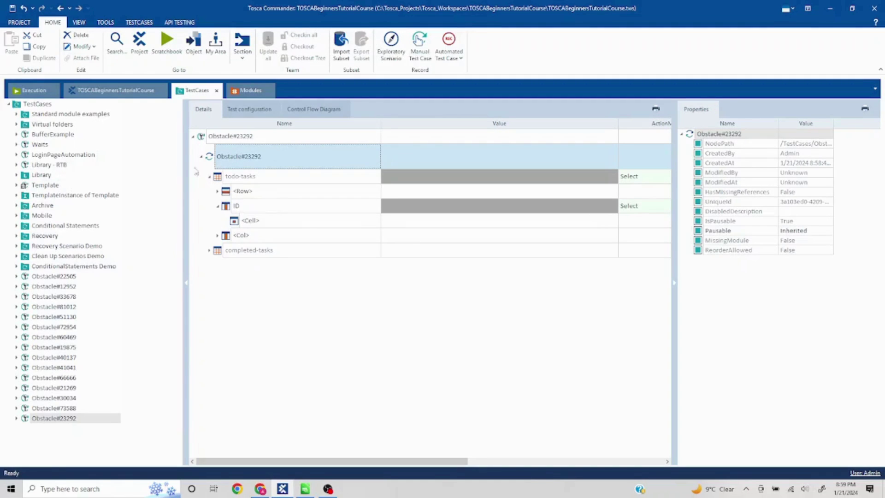
right_click(210, 156)
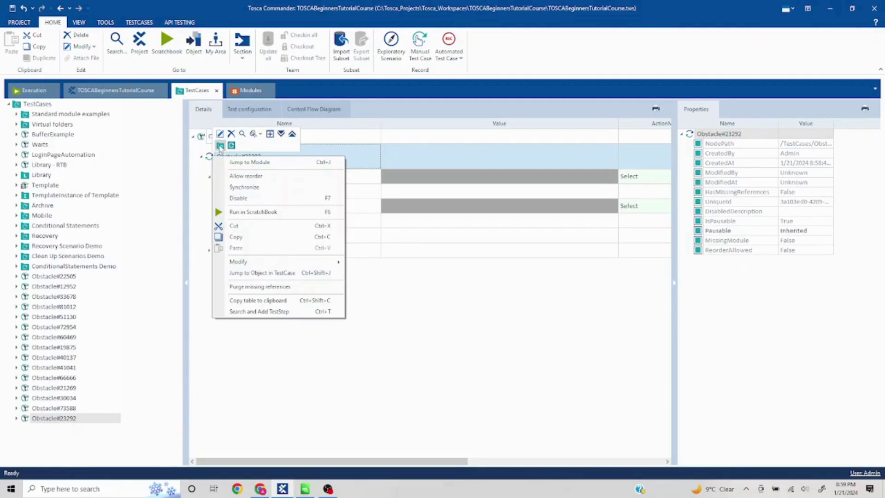
left_click(220, 145)
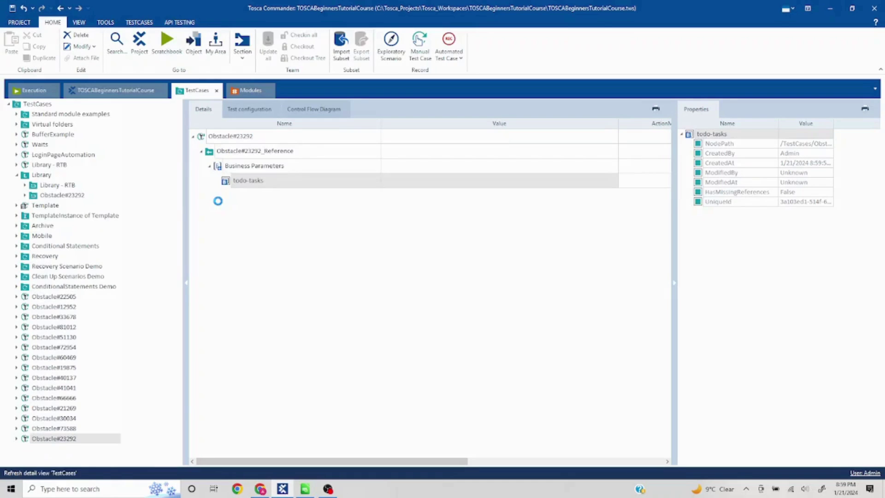
right_click(209, 156)
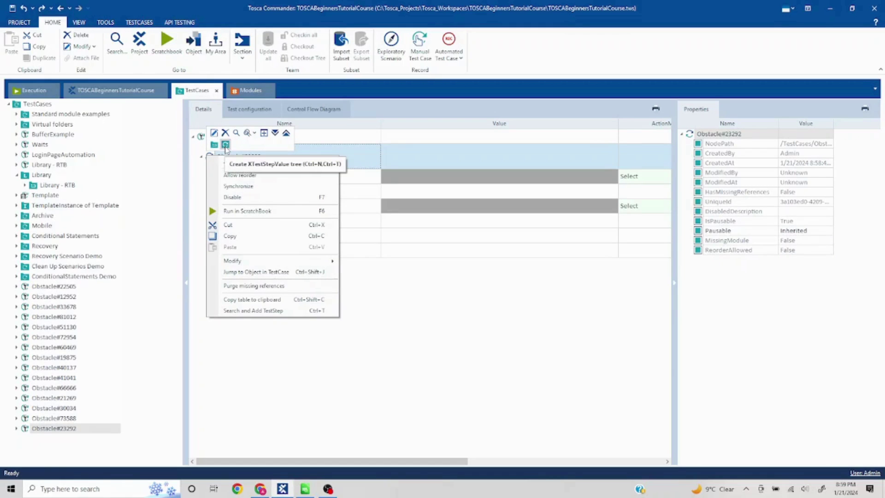
left_click(197, 161)
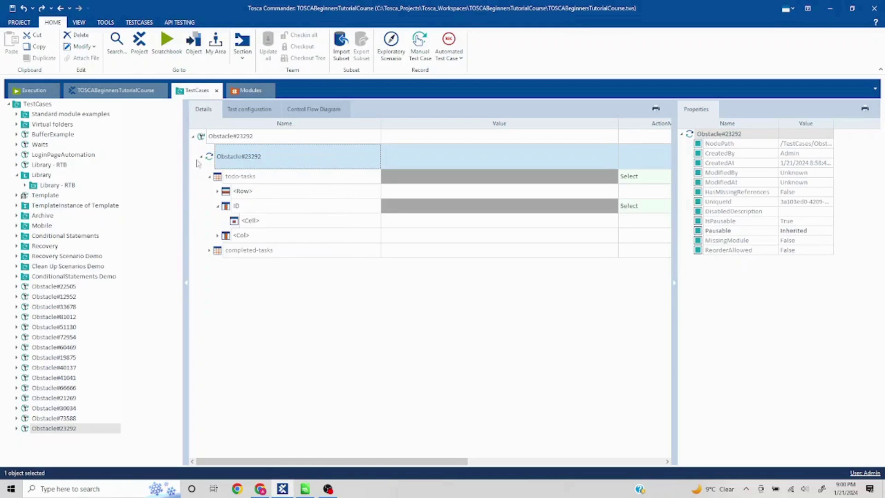
- Add a New Folder to the test case and move the Obstacle#23292 step block into it
right_click(206, 138)
left_click(214, 127)
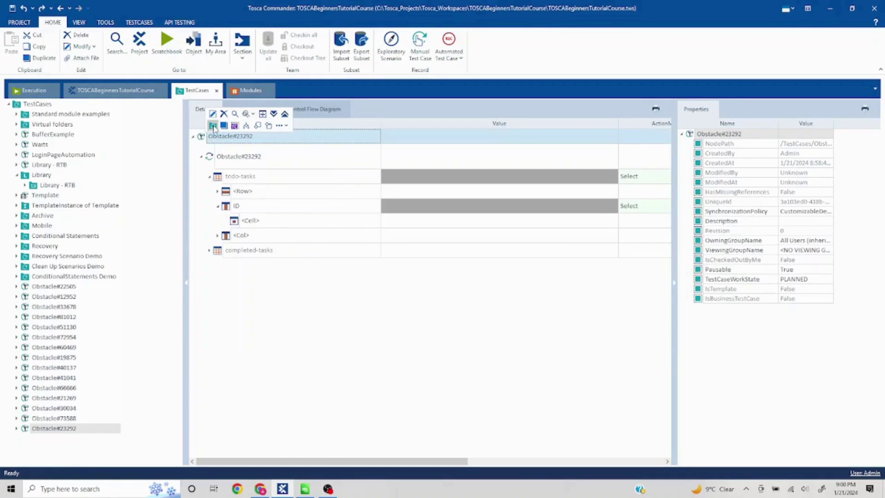
left_click(210, 158)
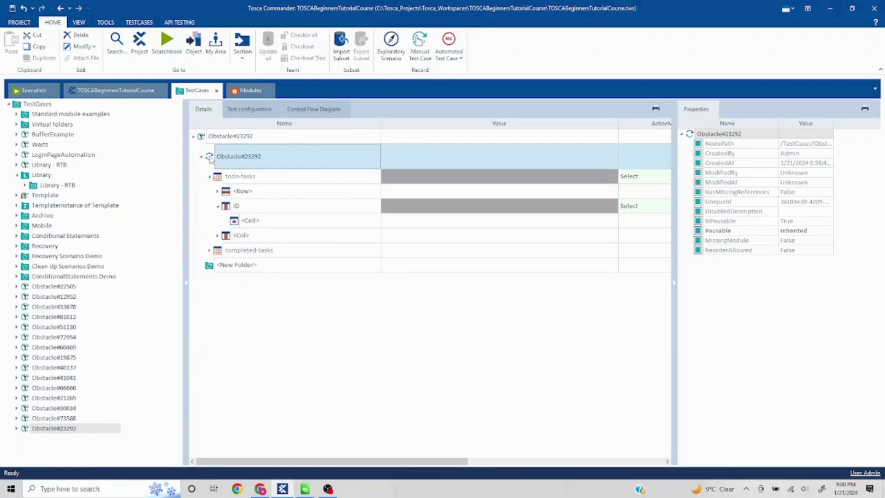
key("ctrl+x")
left_click(213, 268)
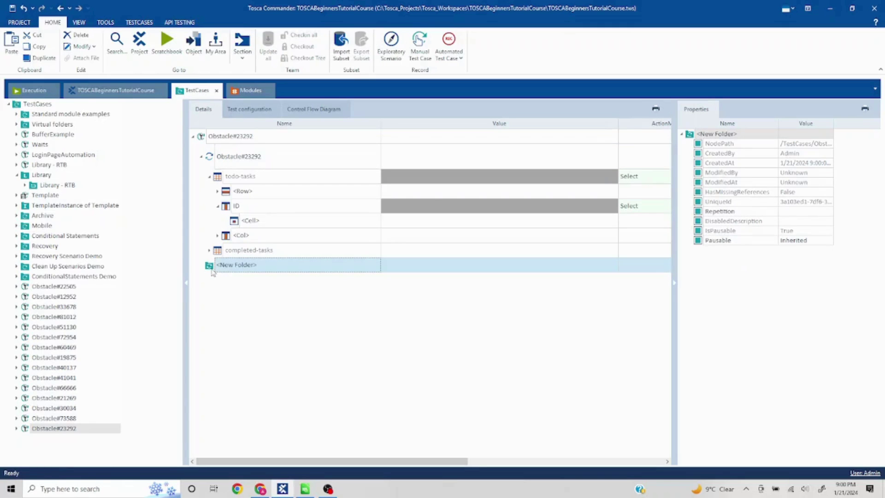
key("ctrl+v")
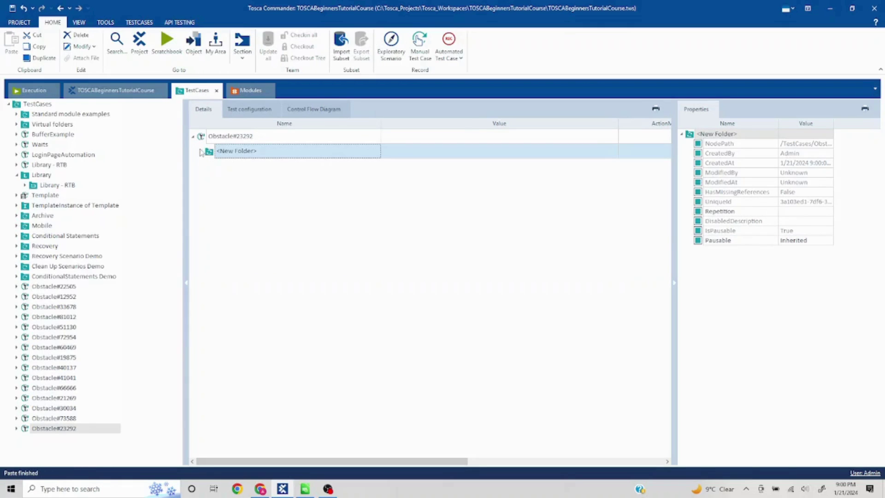
left_click(201, 152)
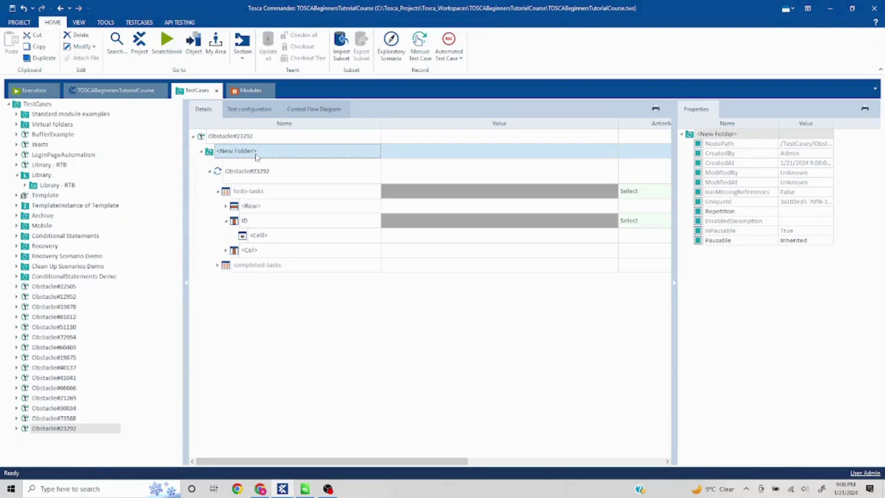
- Check the obstacle page, then collapse the Properties panel to widen the grid
key("alt+Tab")
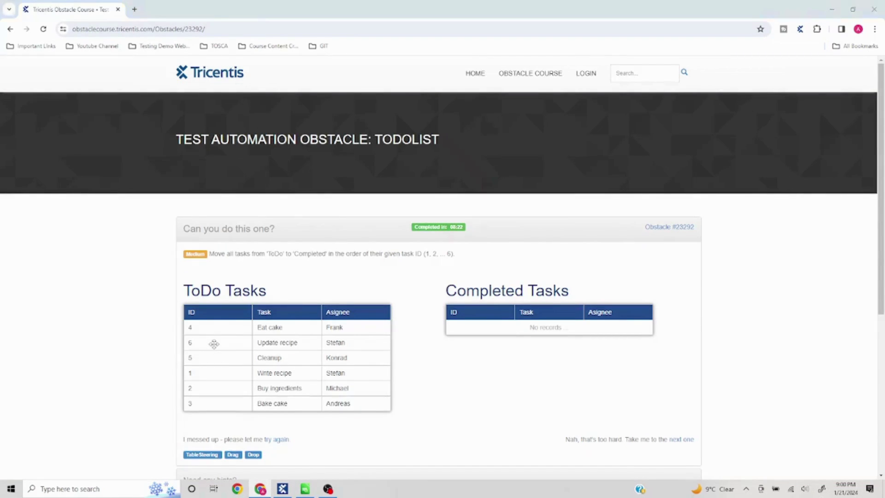
key("alt+Tab")
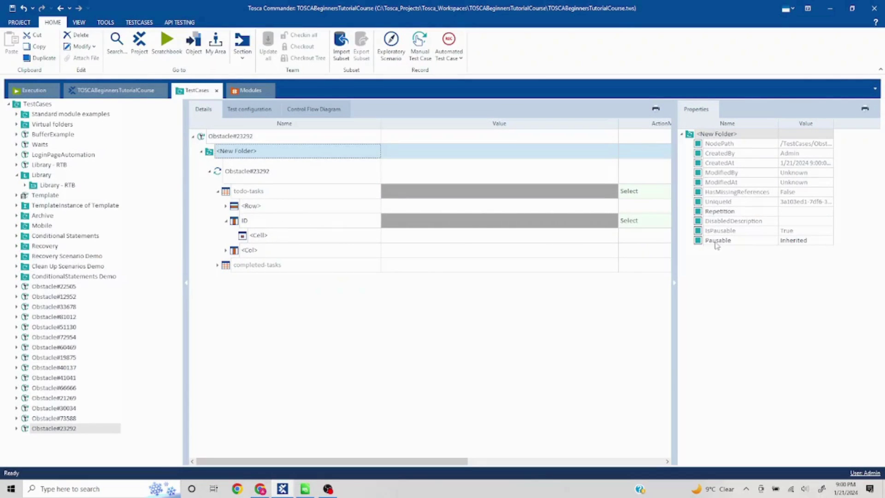
right_click(690, 138)
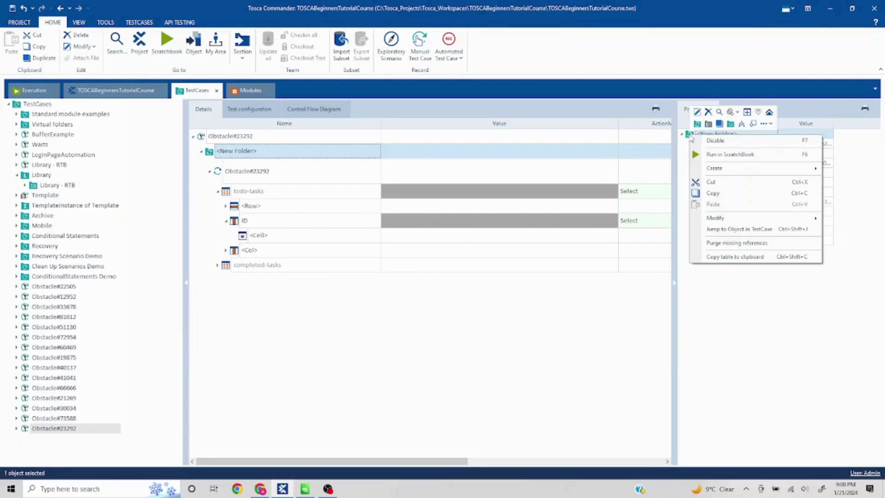
left_click(728, 316)
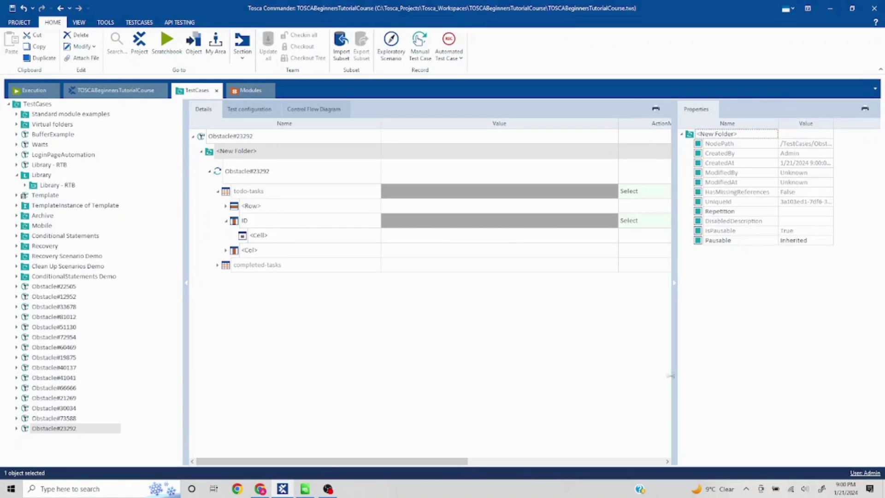
left_click(676, 286)
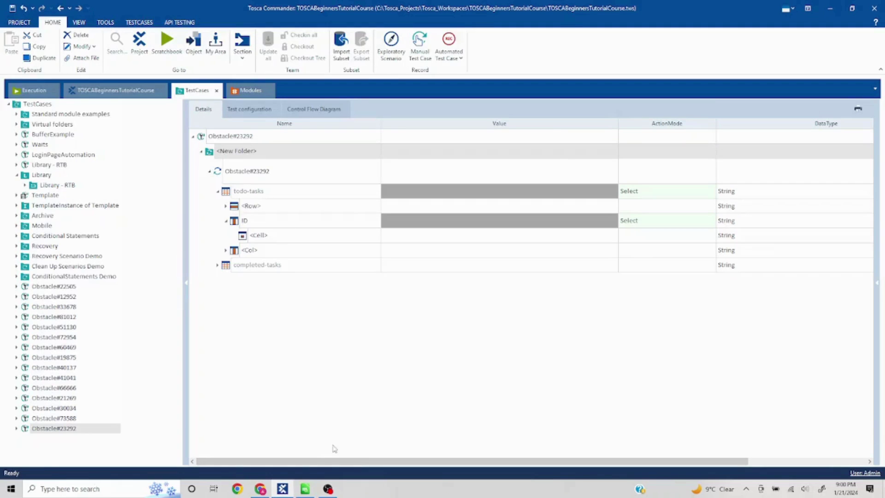
- Add the Repetition column to the details grid through the Column Chooser
right_click(482, 153)
left_click(479, 126)
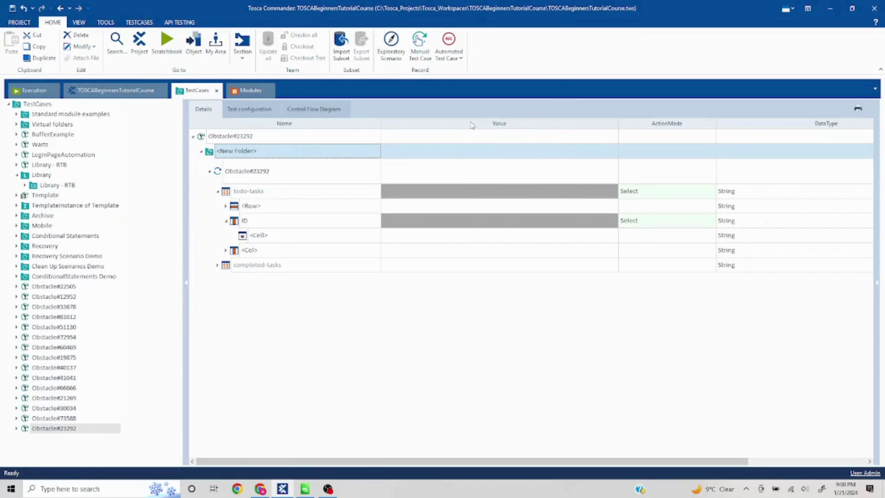
right_click(471, 124)
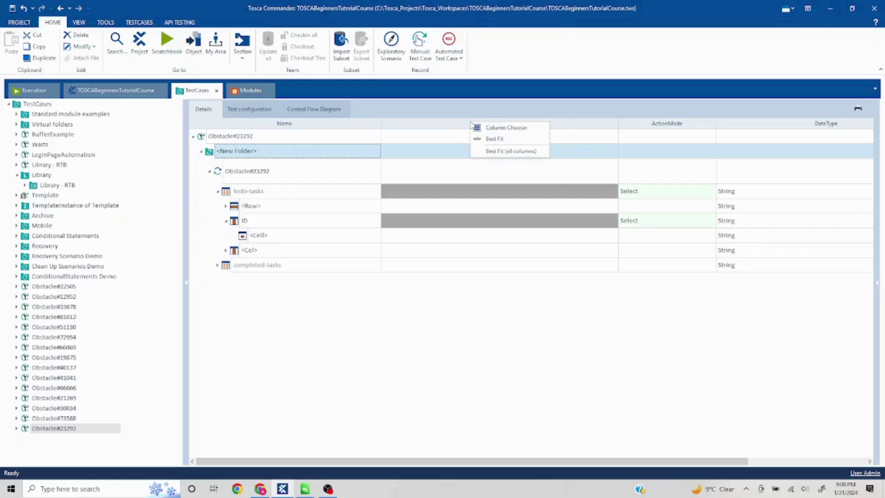
left_click(504, 128)
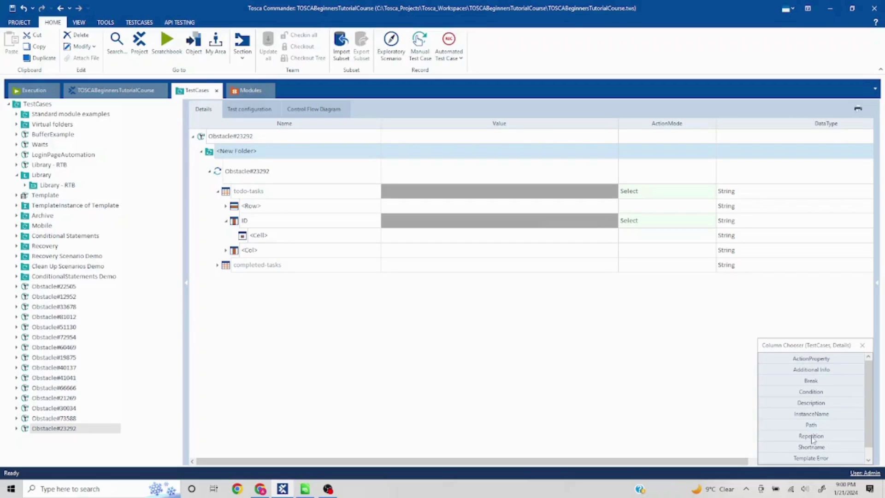
double_click(812, 440)
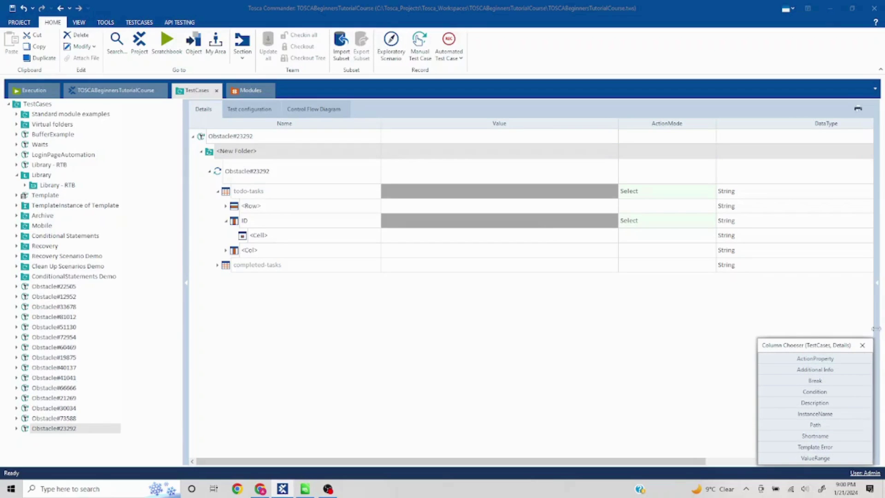
left_click(863, 349)
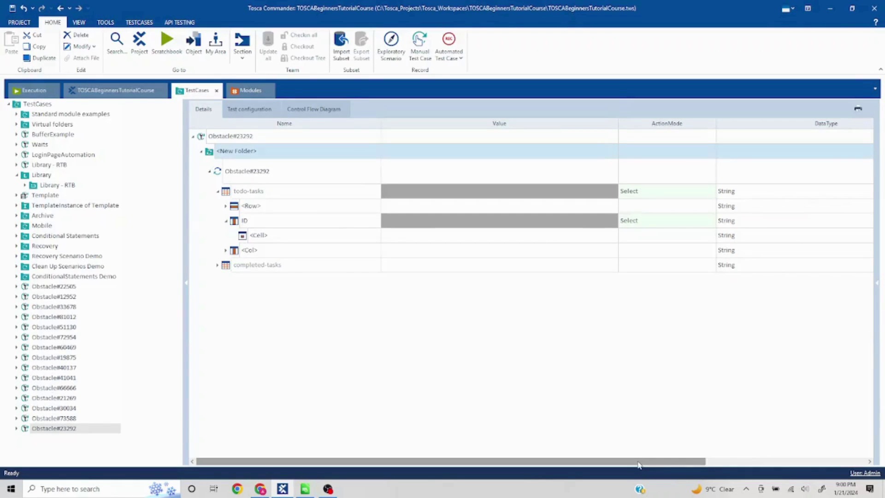
left_click_drag(638, 462, 802, 468)
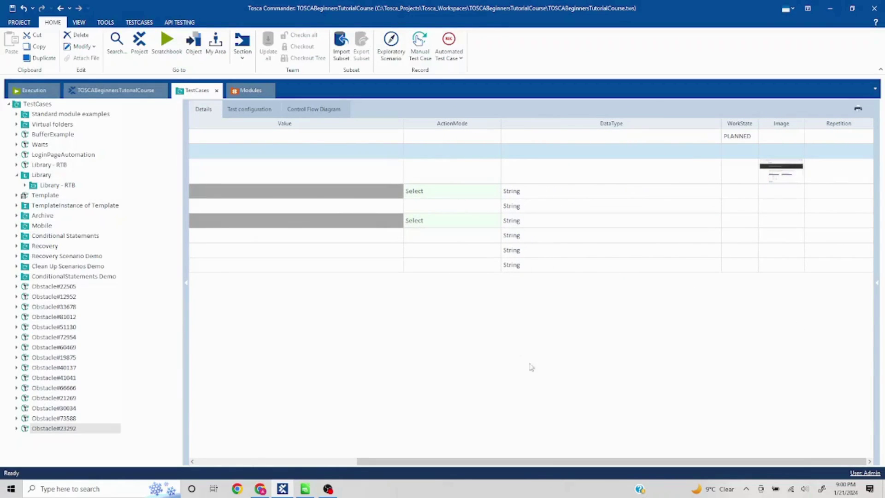
left_click_drag(380, 467, 369, 467)
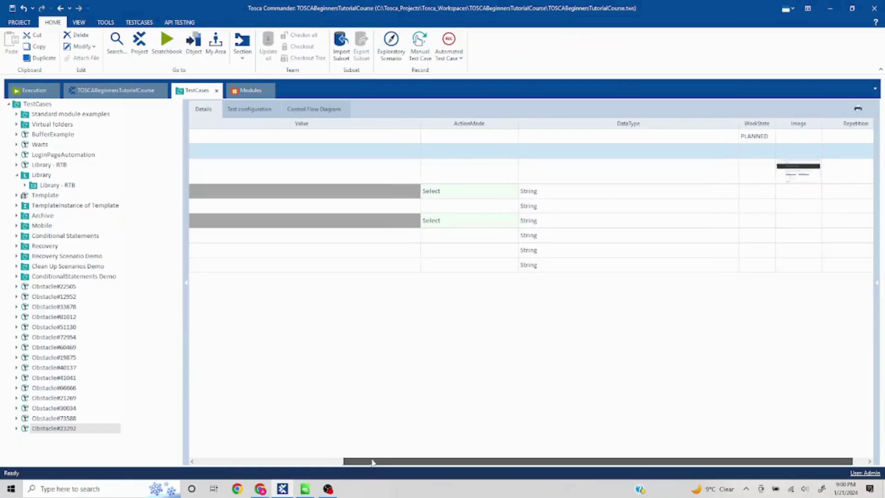
left_click_drag(851, 129, 455, 132)
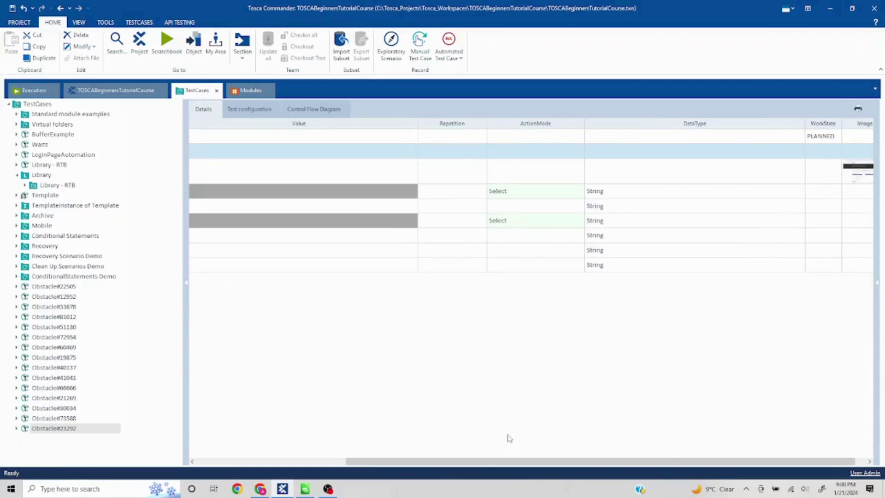
left_click_drag(480, 461, 316, 455)
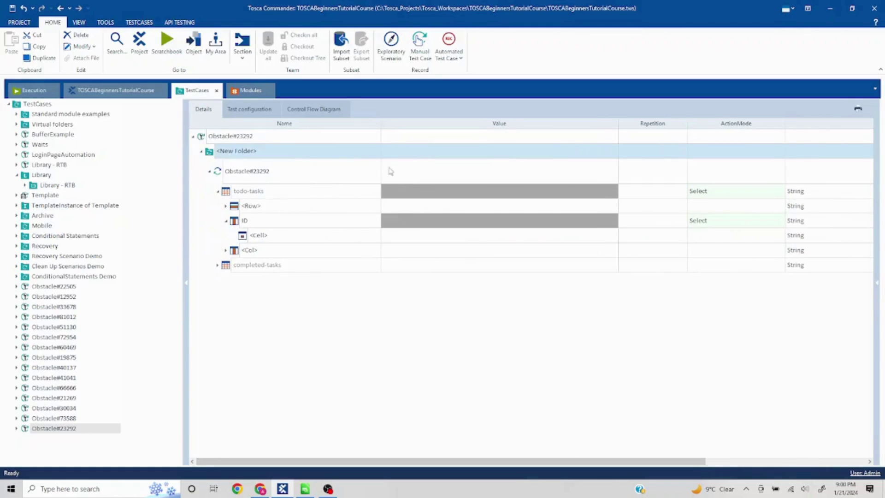
- Set the New Folder's Repetition to 6, then compare with the obstacle page
left_click(651, 172)
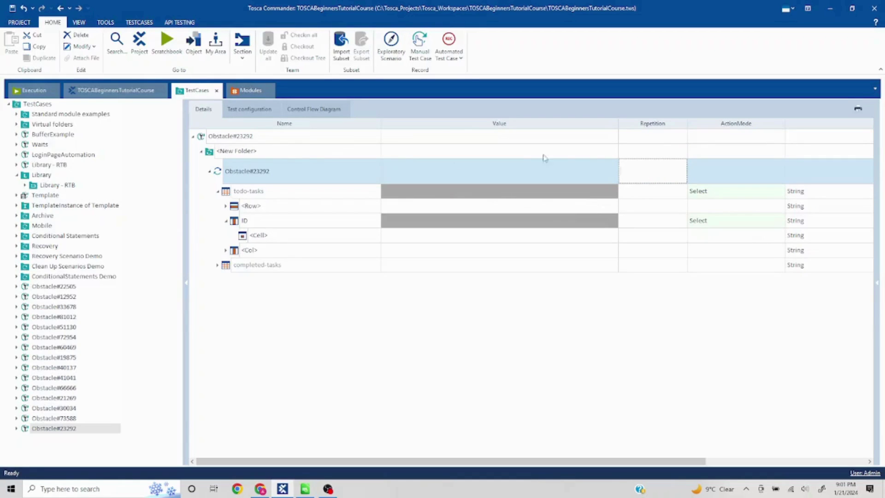
left_click(637, 152)
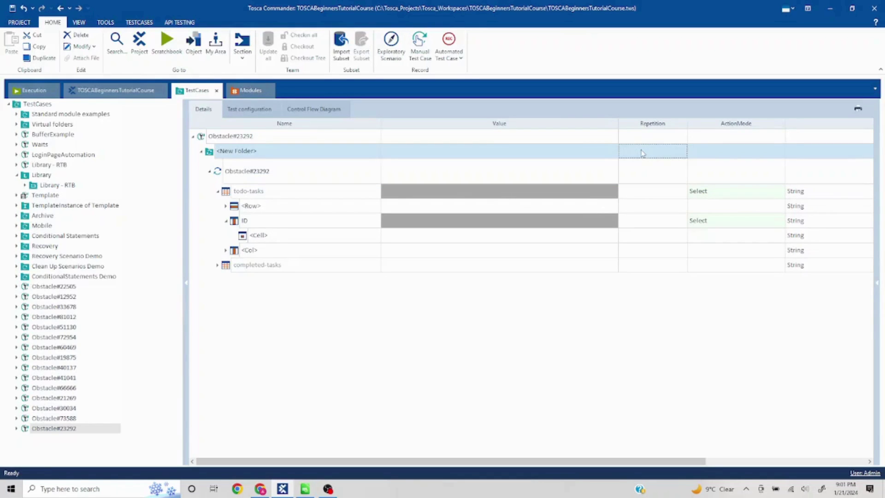
left_click(642, 150)
type("6")
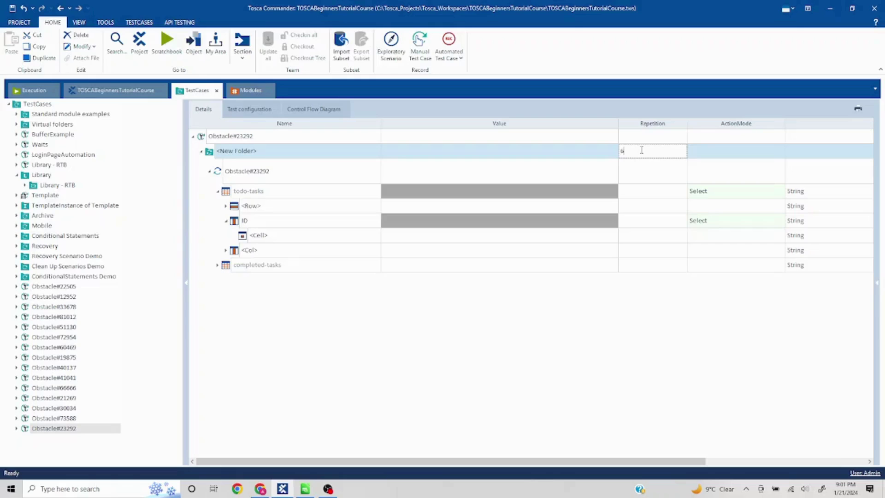
left_click(509, 324)
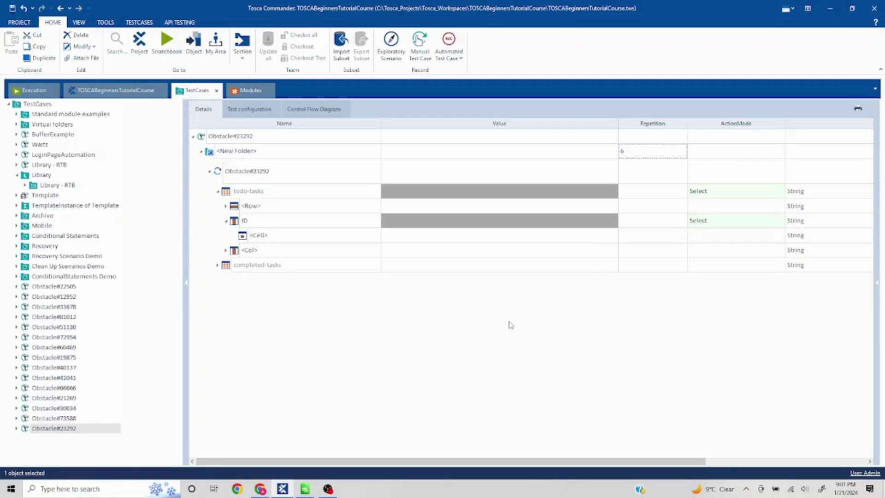
key("alt+Tab")
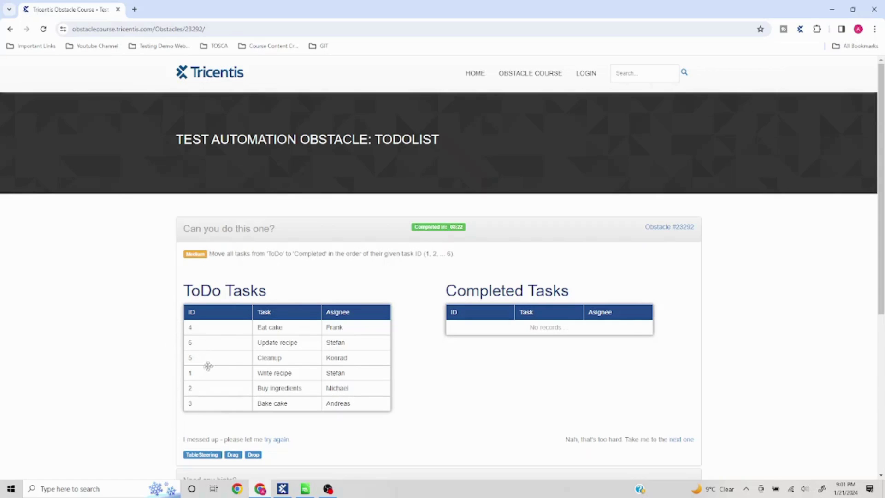
key("alt+Tab")
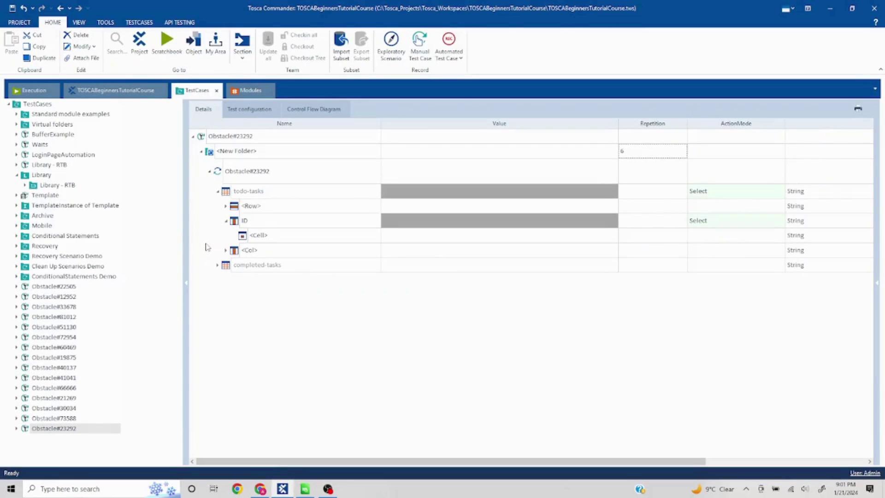
- Rename the ID column's <Cell> entry to [Repetition]
left_click(290, 237)
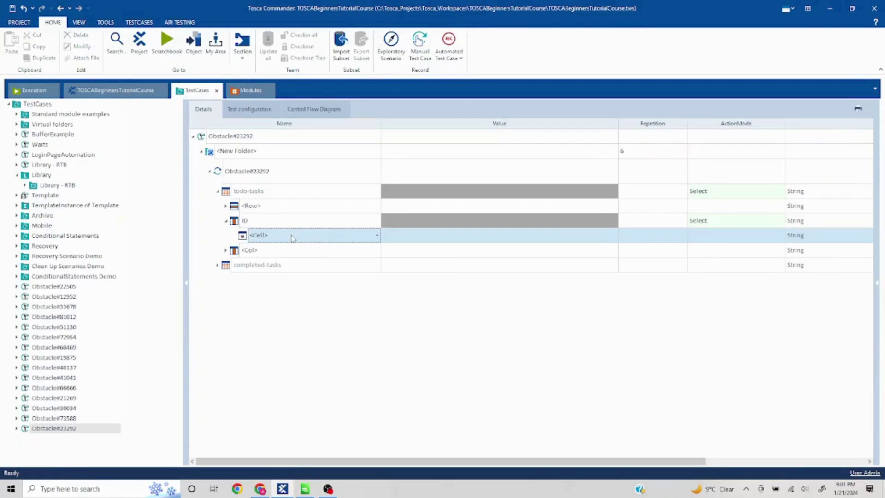
double_click(274, 235)
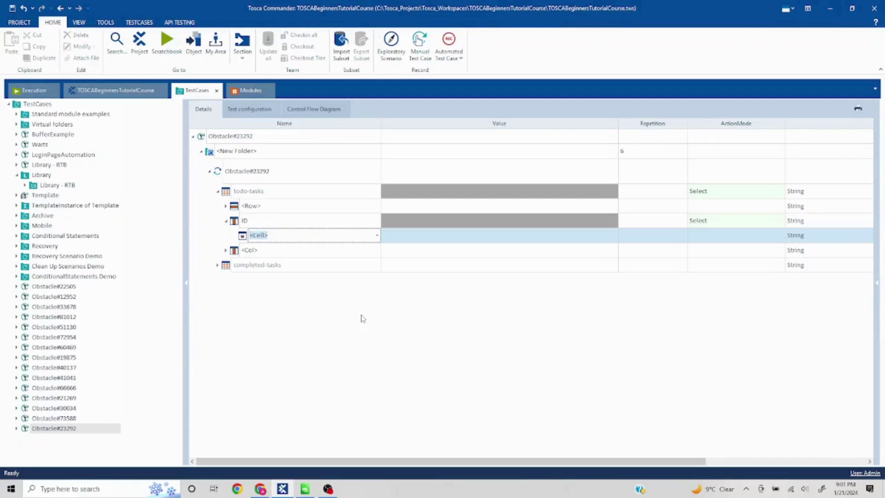
key("BackSpace")
type("{Repetition}")
key("Return")
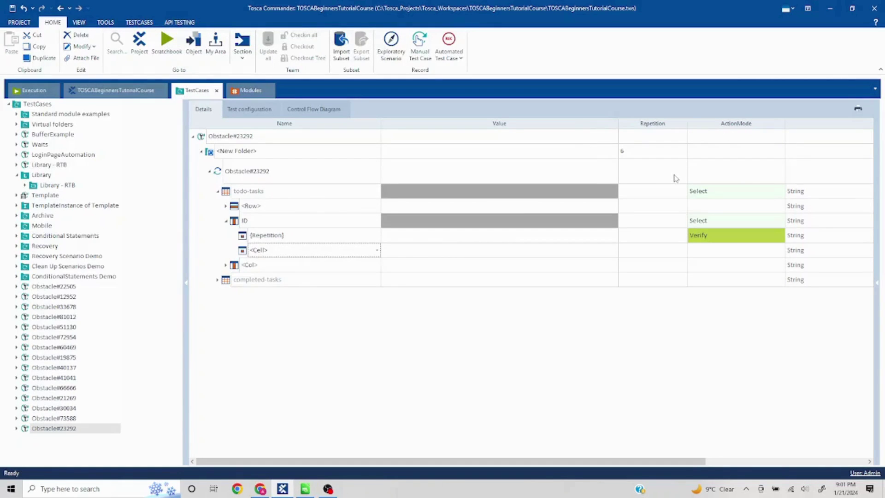
- Compare the task IDs on the obstacle page with the test case
key("alt+Tab")
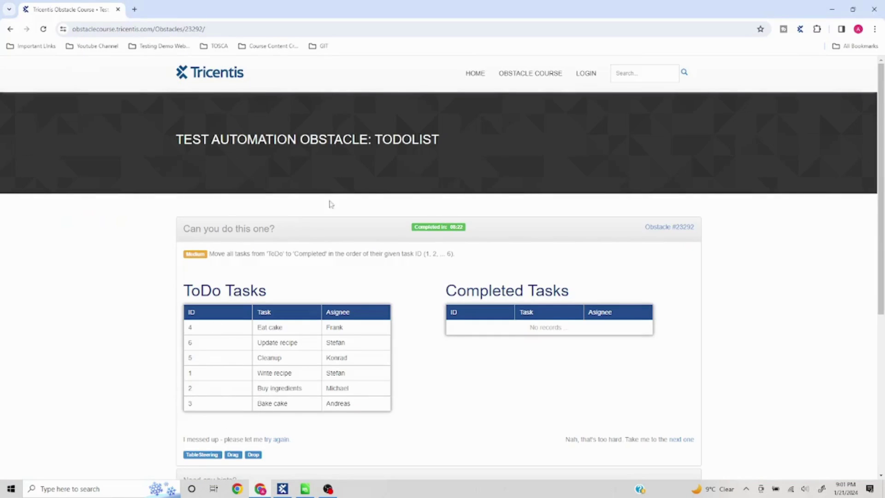
key("alt+Tab")
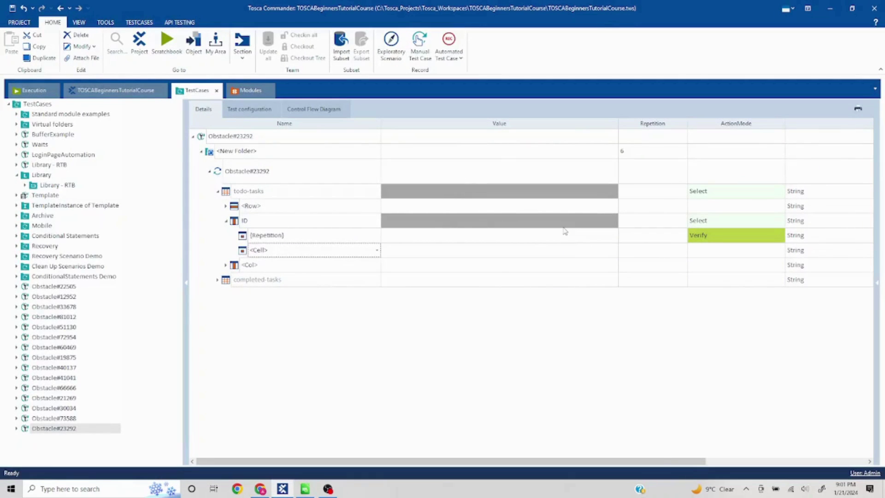
key("alt+Tab")
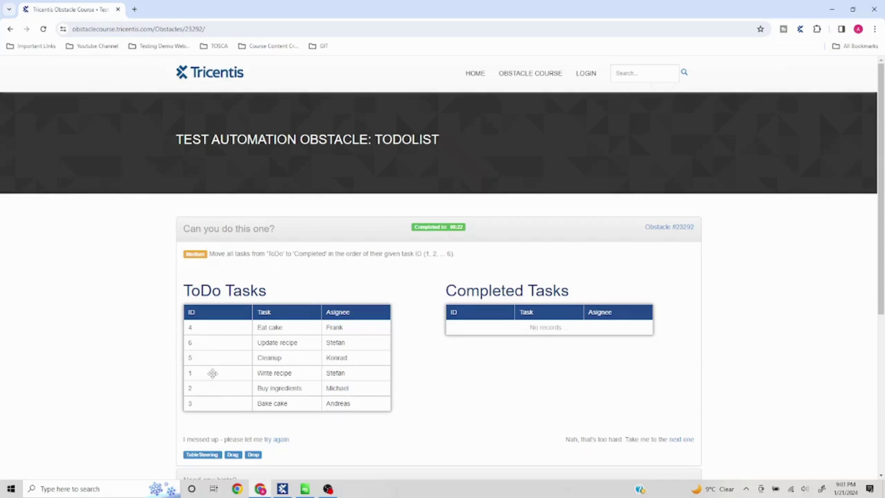
key("alt+Tab")
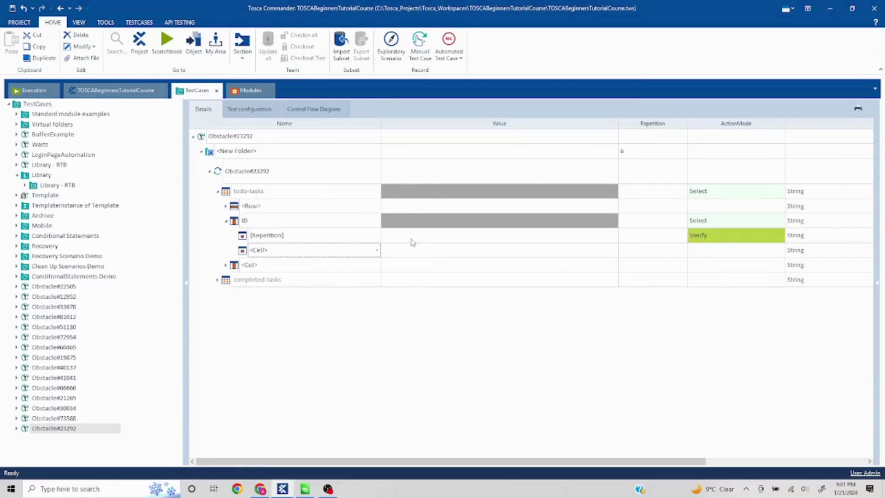
key("alt+Tab")
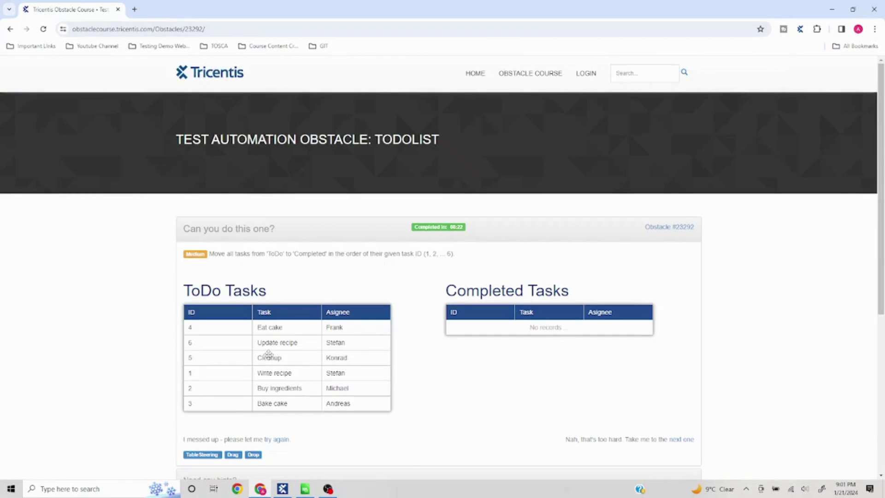
key("alt+Tab")
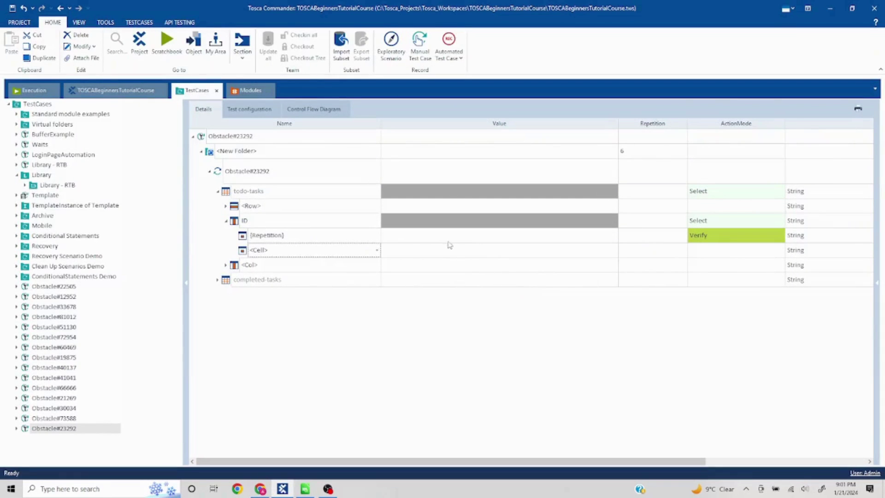
- Enter {DRAG} as the [Repetition] cell's value
left_click(446, 239)
left_click(446, 238)
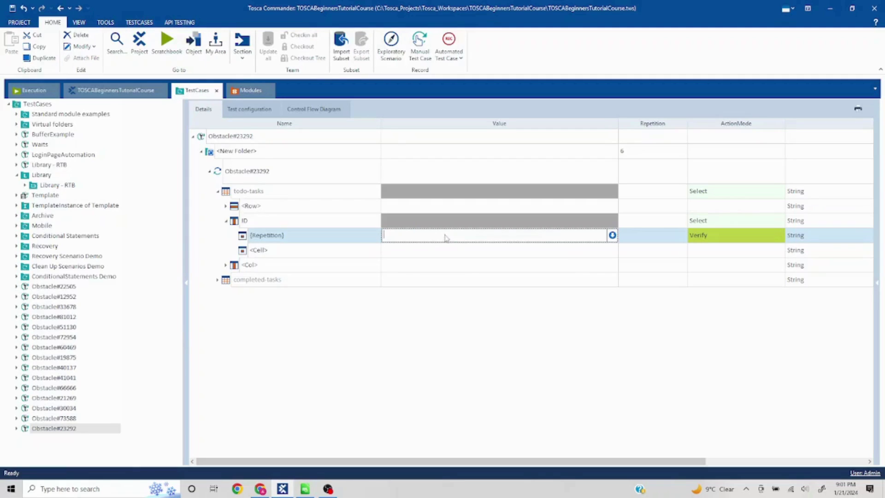
type("{DRAG")
left_click(501, 347)
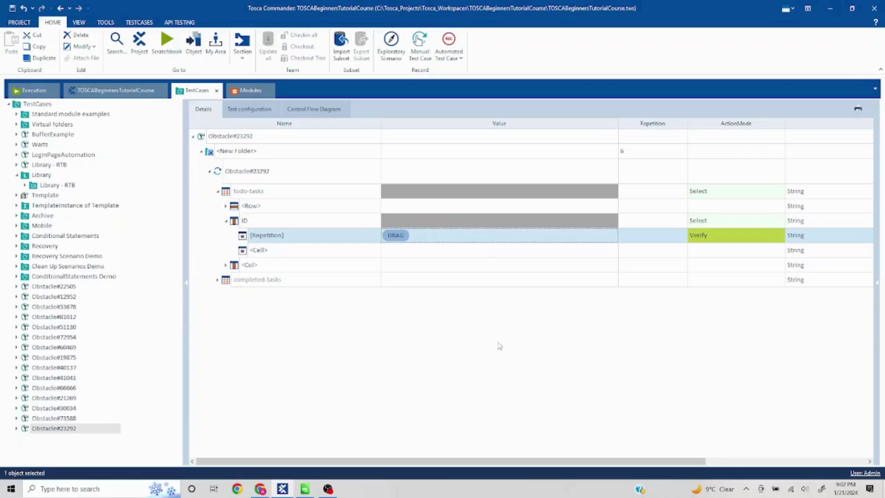
- Change the [Repetition] cell's ActionMode from Verify to Input
left_click(769, 239)
left_click(780, 235)
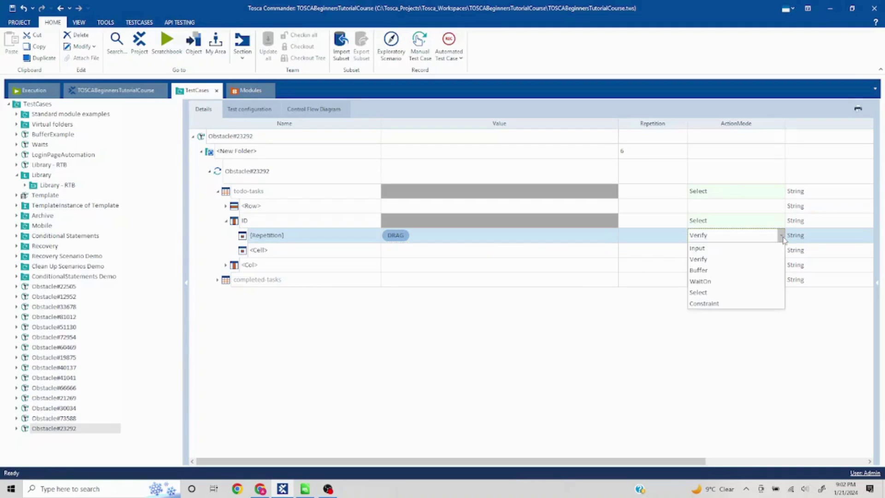
left_click(736, 249)
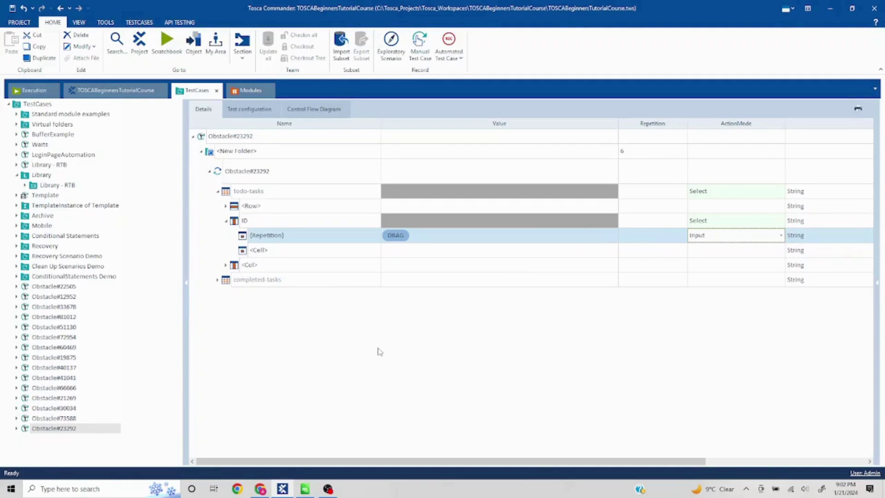
key("alt+Tab")
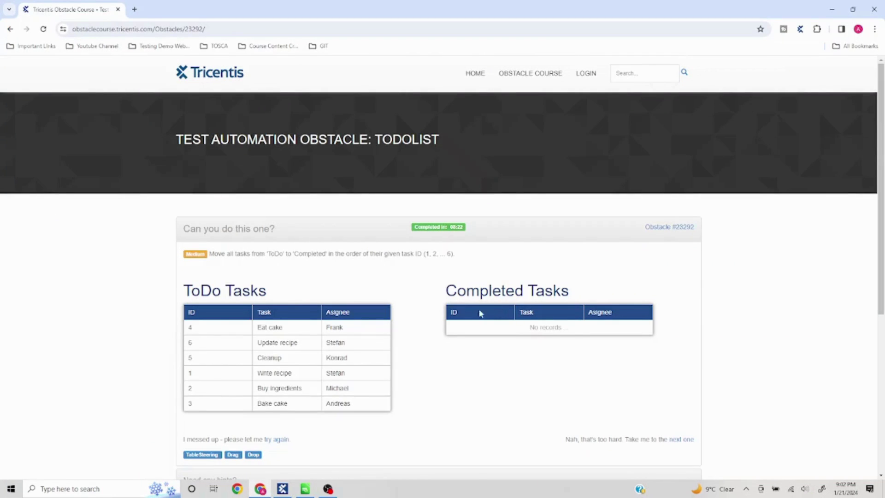
key("alt+Tab")
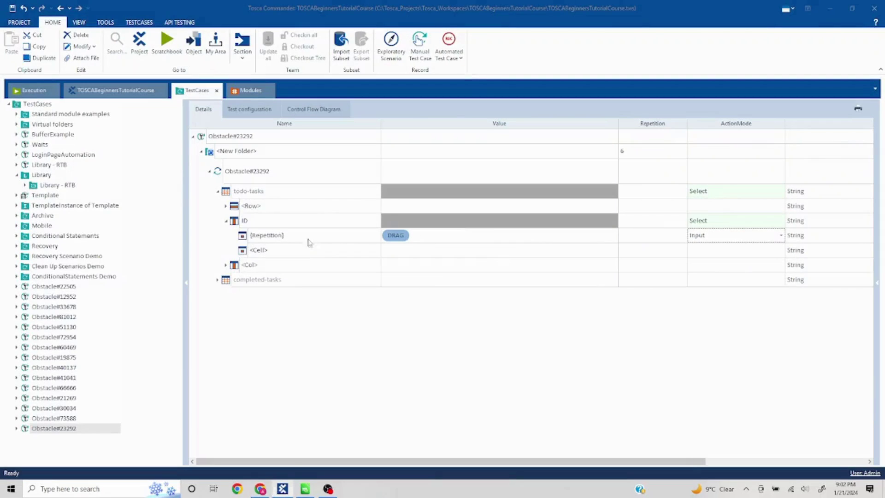
left_click(424, 281)
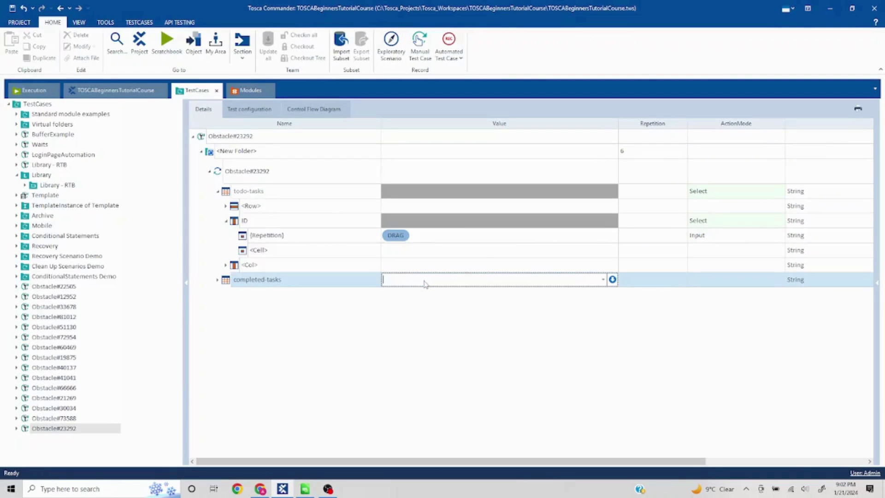
type("{")
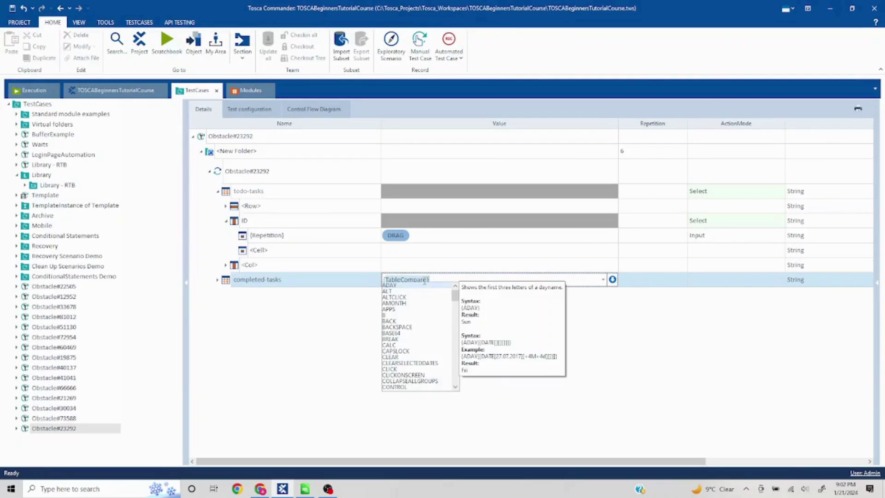
type("DROP")
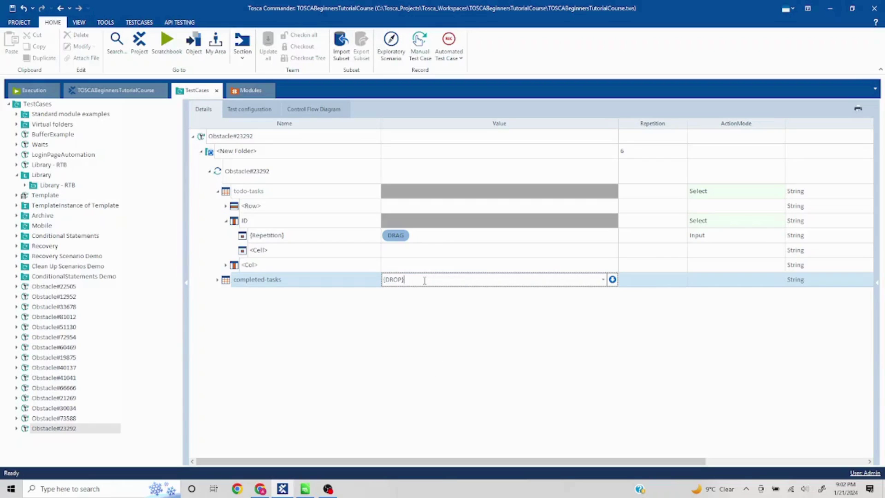
- Commit {DROP} as the completed-tasks table step's value
key("Return")
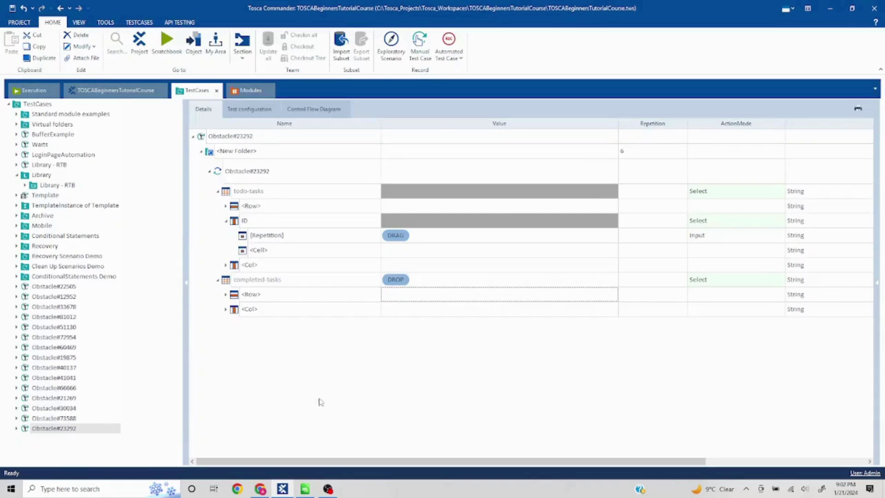
key("alt+Tab")
key("alt+Tab")
- Run the repeated New Folder of Obstacle#23292 in ScratchBook and bring up the results
right_click(213, 153)
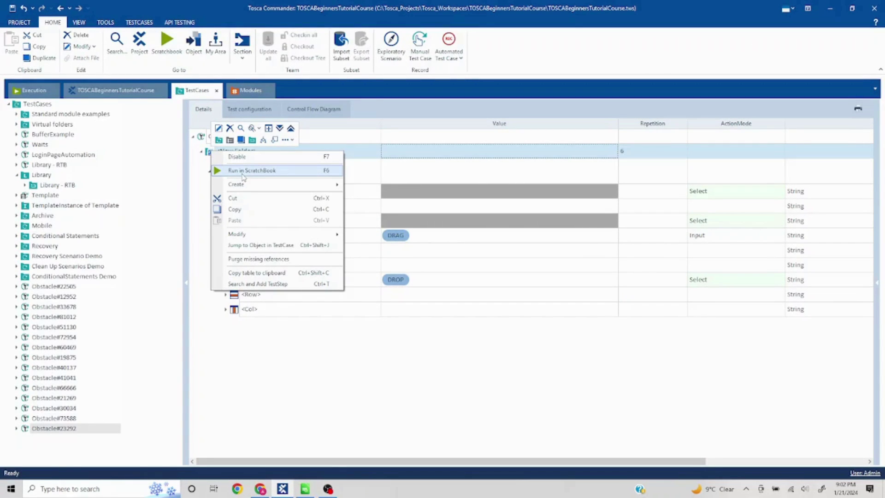
left_click(242, 172)
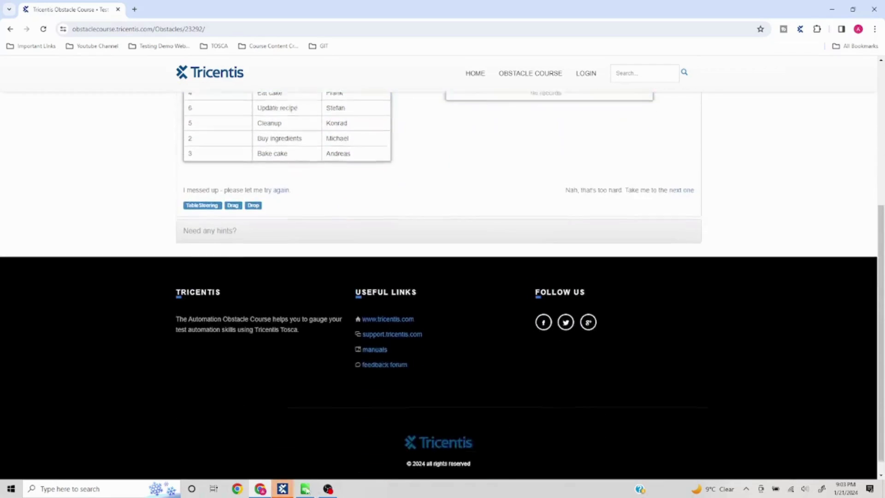
left_click_drag(221, 270, 286, 490)
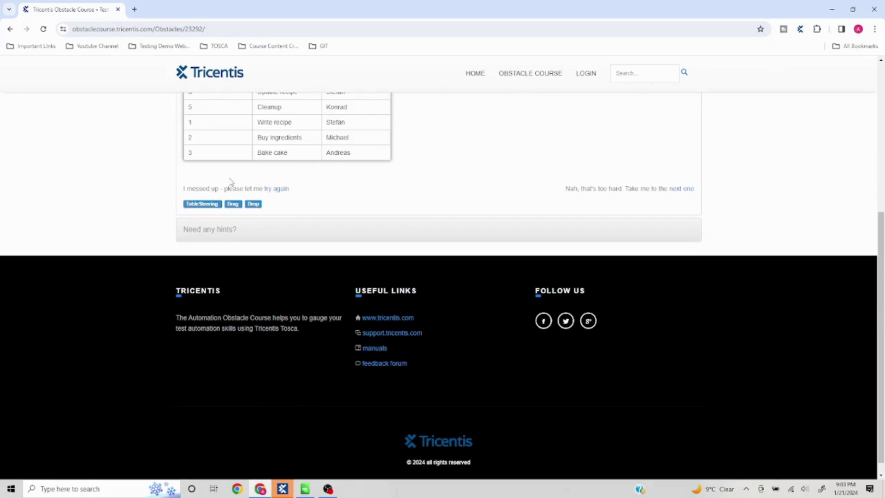
scroll(338, 332, "up", 2)
left_click(283, 489)
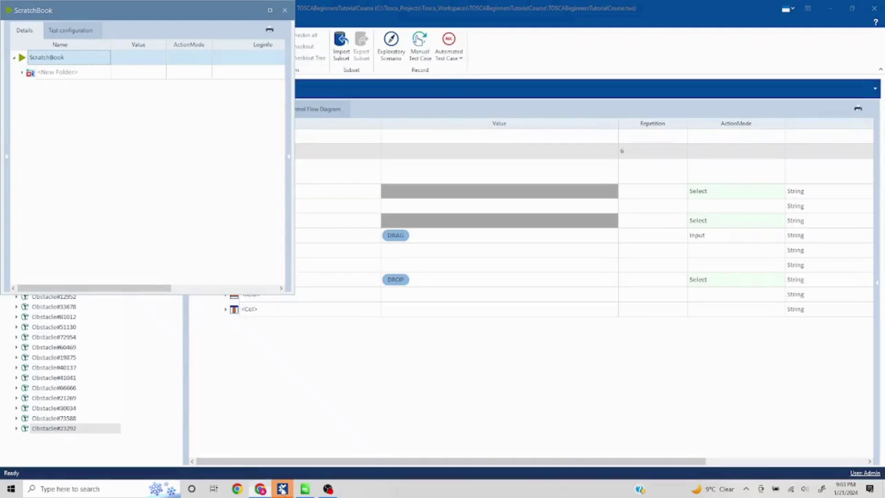
- Read the completed-tasks 'table not found' error in the run log, then close ScratchBook
left_click(22, 73)
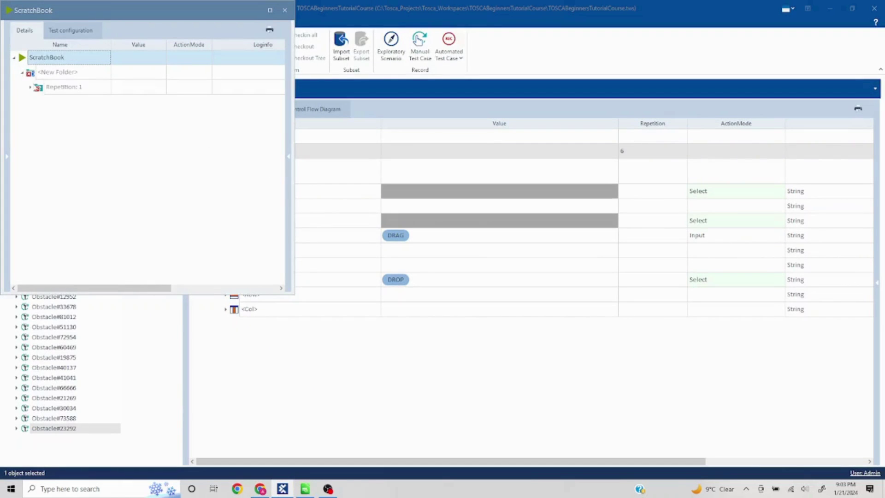
left_click(31, 87)
left_click(39, 102)
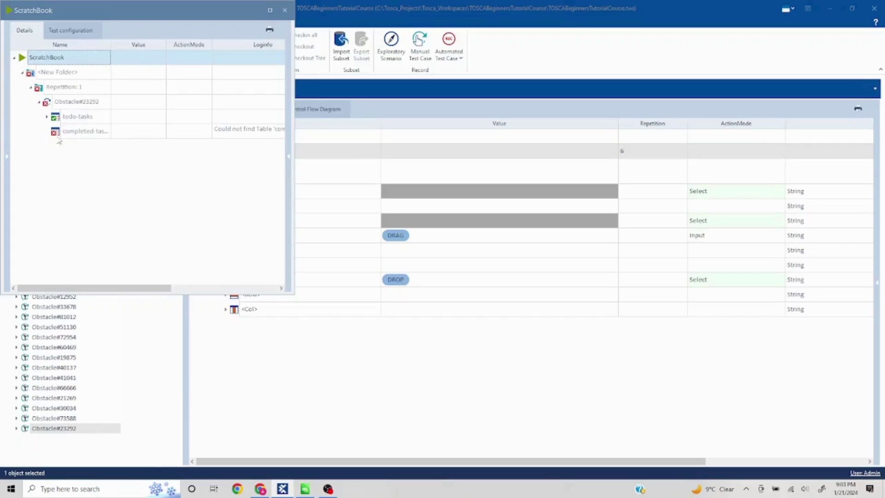
left_click(95, 135)
left_click(256, 133)
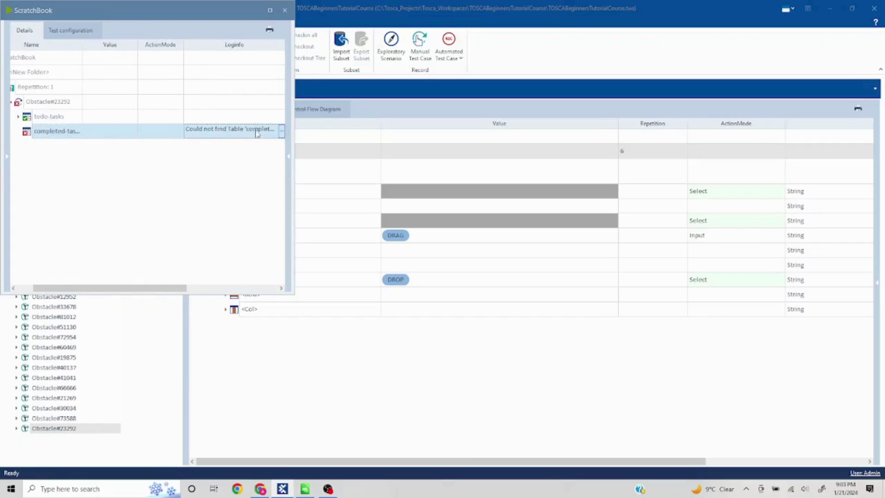
left_click(281, 132)
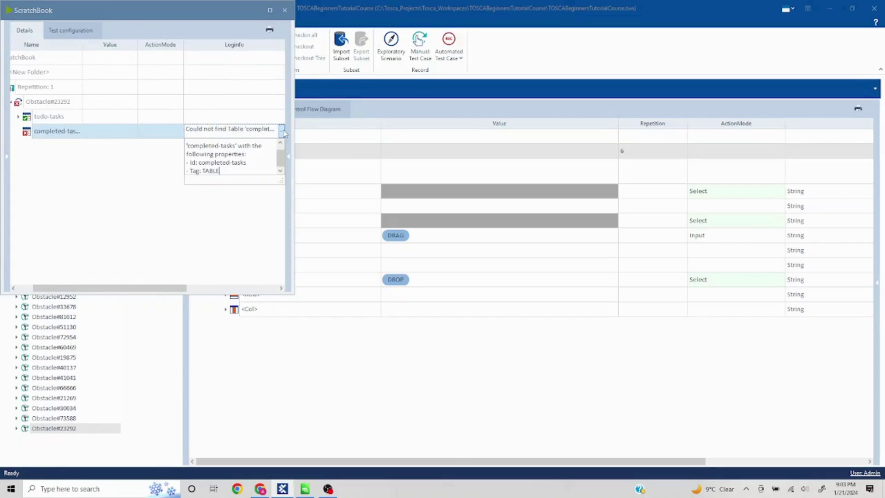
left_click(284, 9)
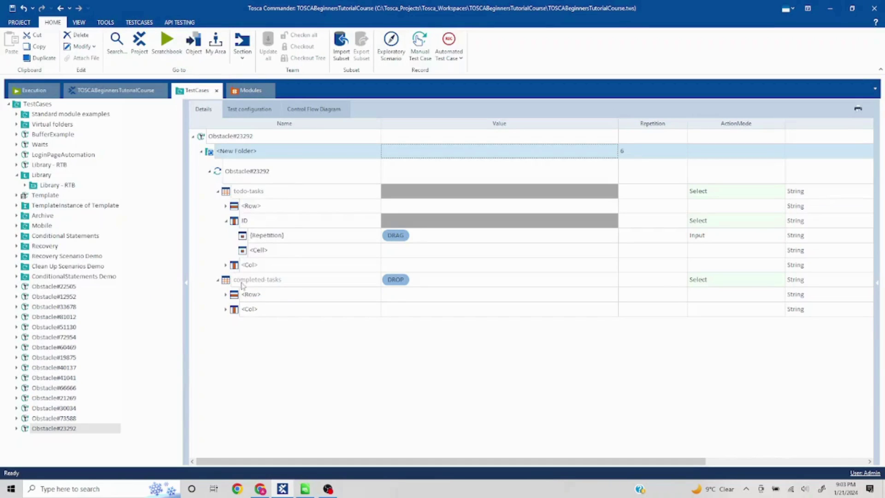
- Jump from the completed-tasks step to its module and select the Obstacle#23292 module folder
right_click(233, 281)
left_click(254, 288)
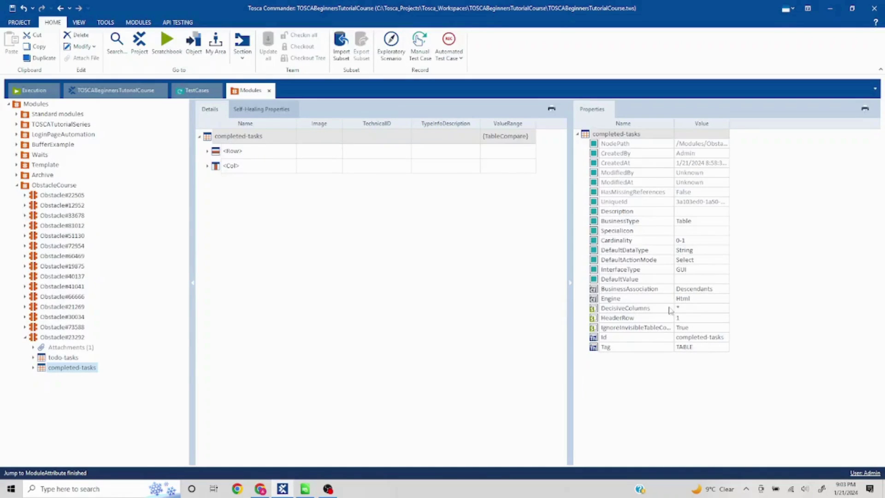
key("alt+Tab")
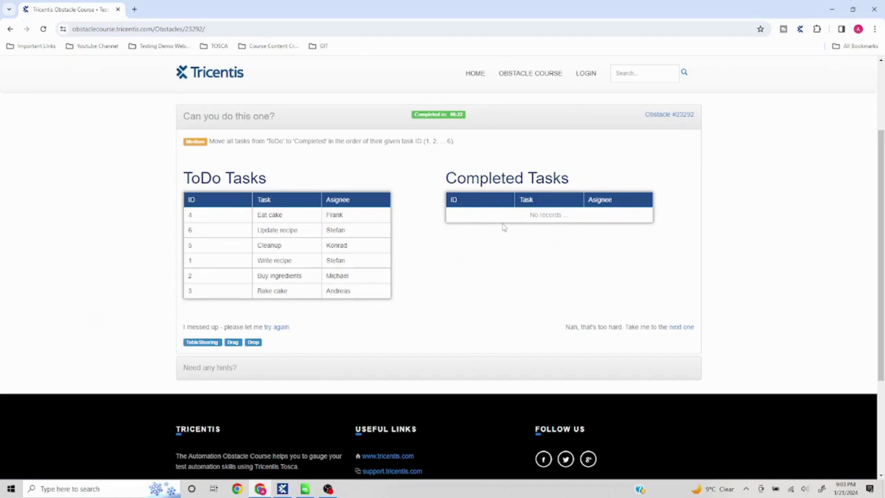
key("alt+Tab")
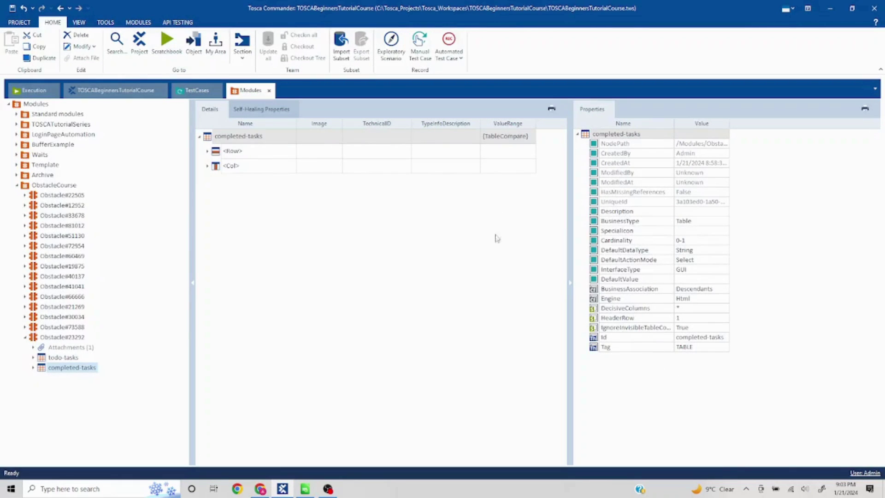
left_click(46, 336)
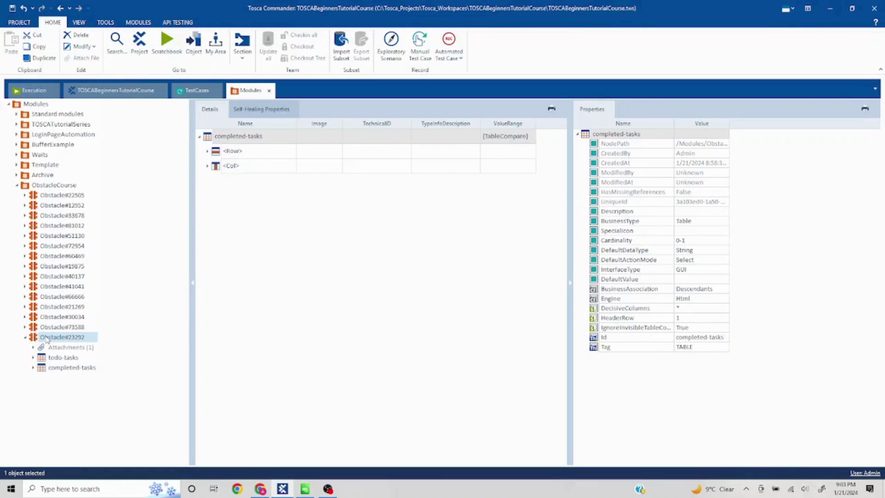
- Rescan Obstacle#23292 with the Selected filter, inspect completed-tasks, and save the changes
right_click(46, 337)
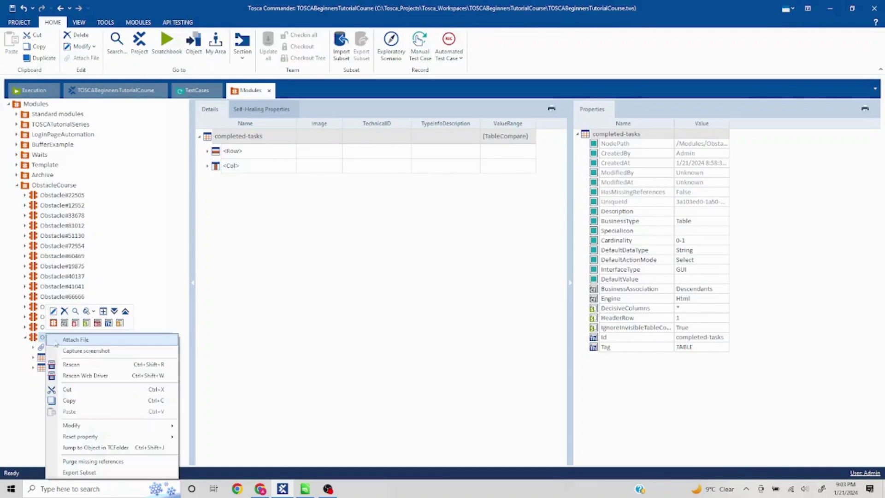
left_click(93, 365)
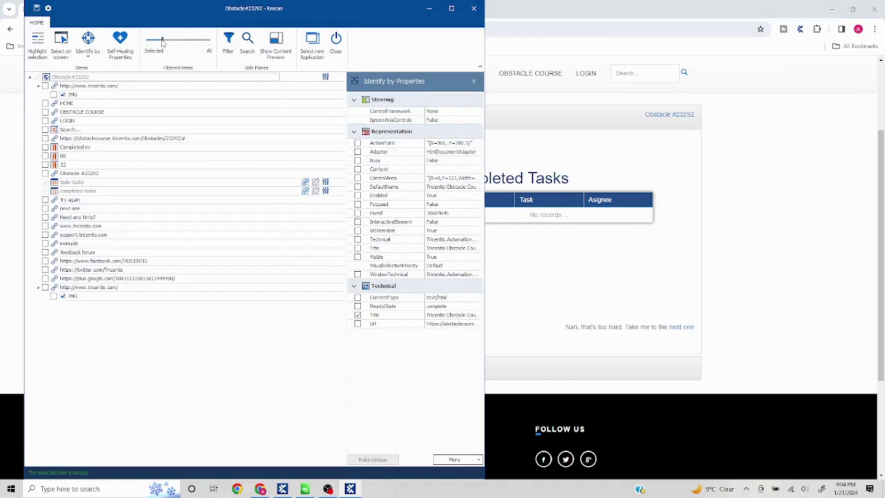
left_click_drag(163, 41, 147, 42)
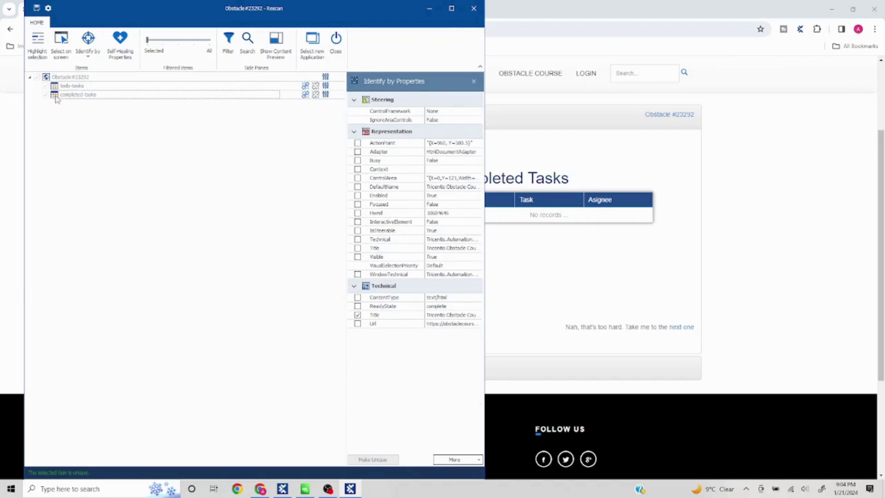
left_click(34, 56)
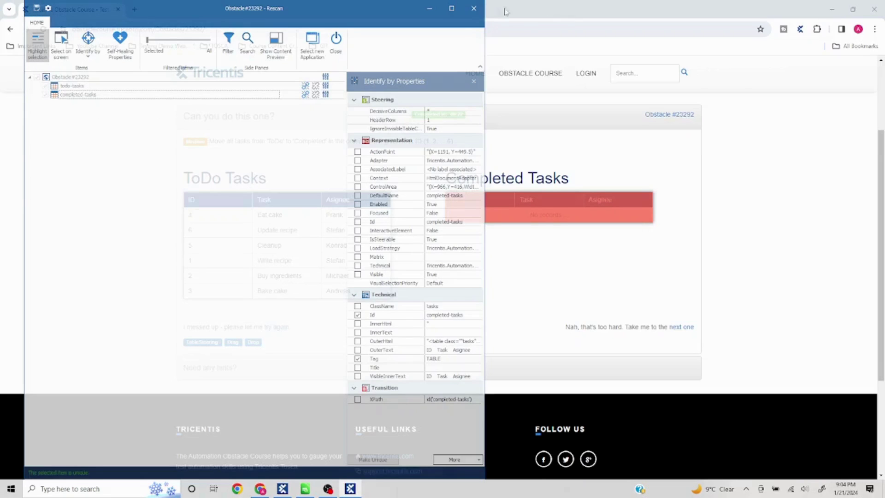
left_click(474, 12)
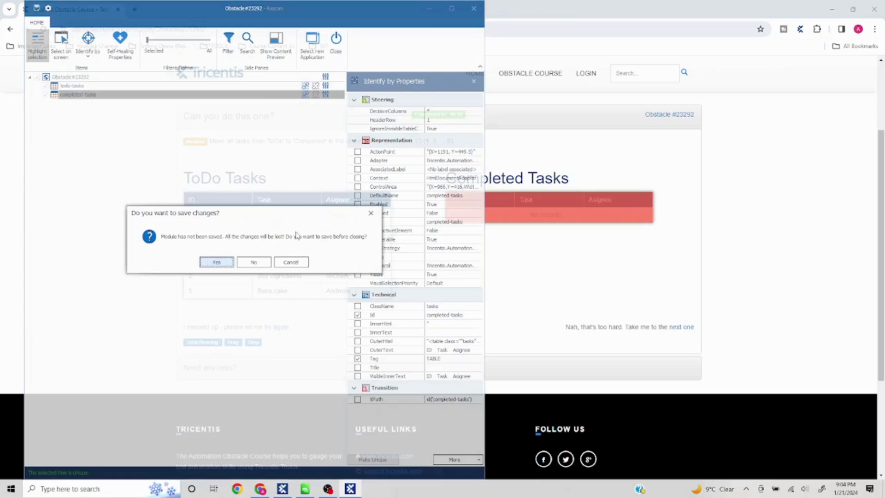
left_click(255, 263)
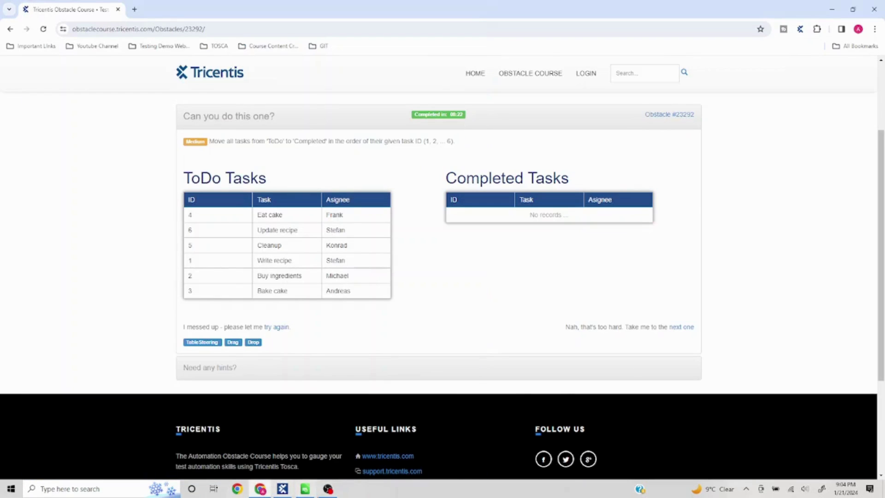
left_click(283, 490)
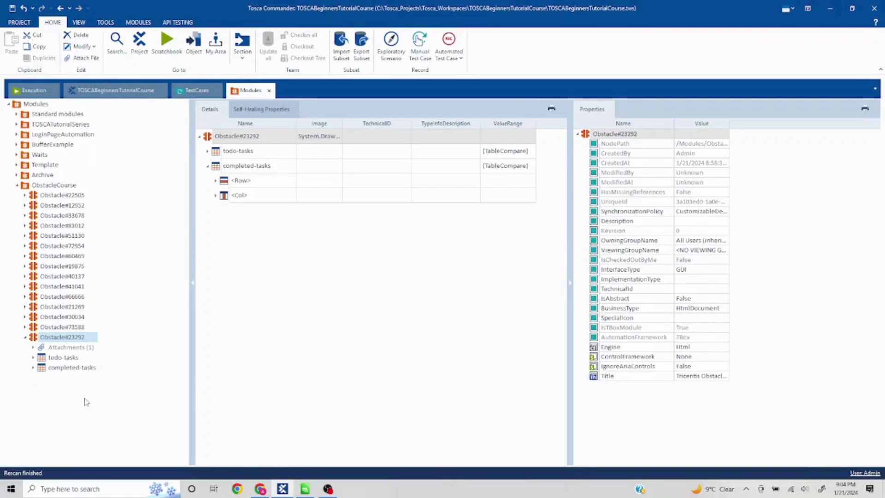
- Change the completed-tasks ActionMode from Select to Input and rerun New Folder in ScratchBook
left_click(197, 90)
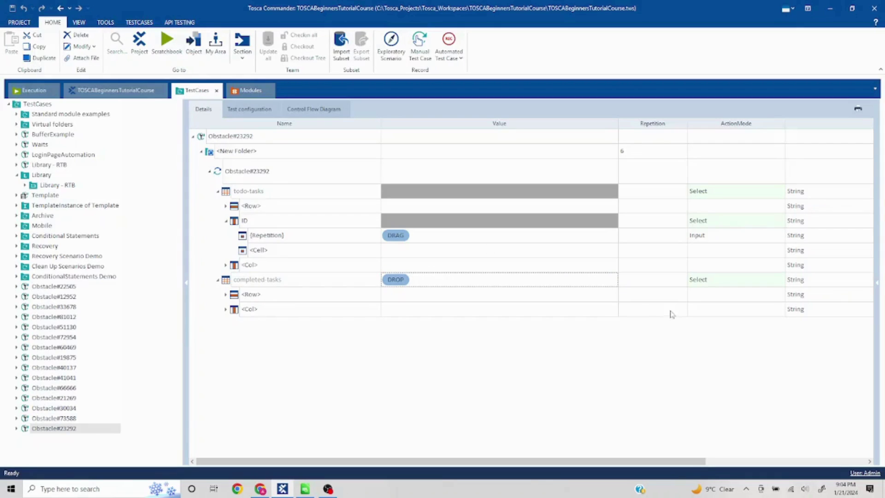
left_click(752, 283)
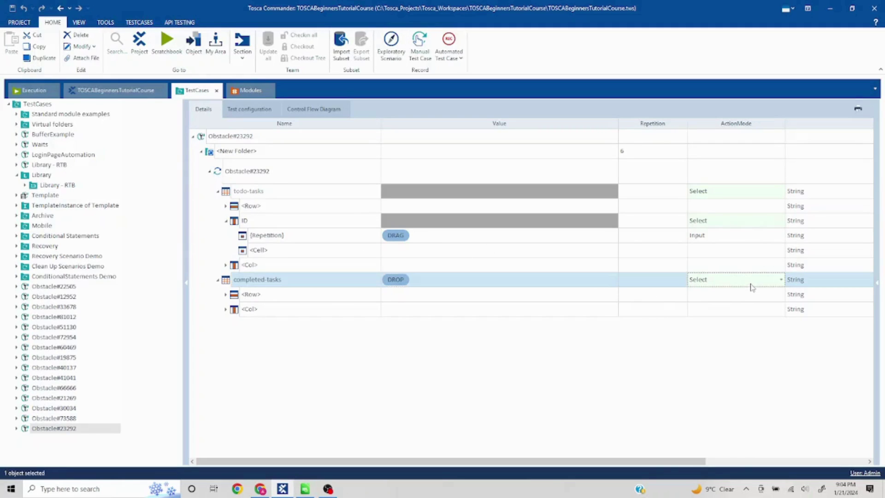
left_click(781, 280)
left_click(712, 293)
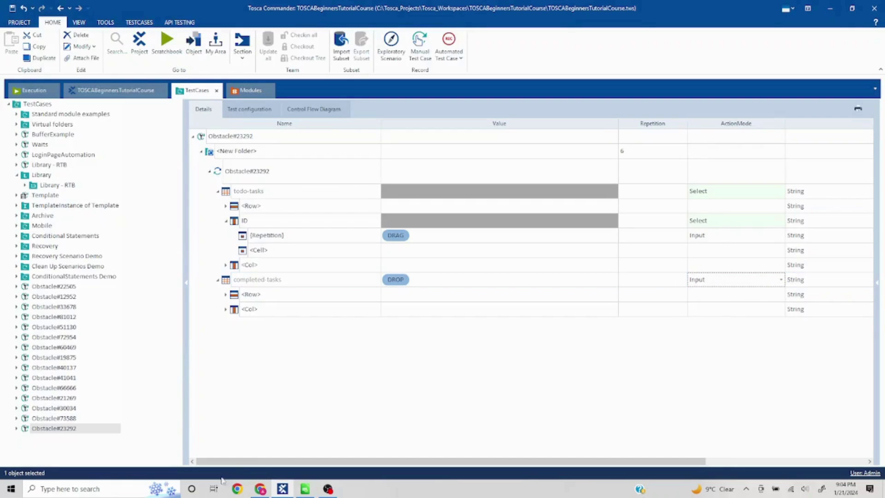
right_click(218, 152)
left_click(255, 170)
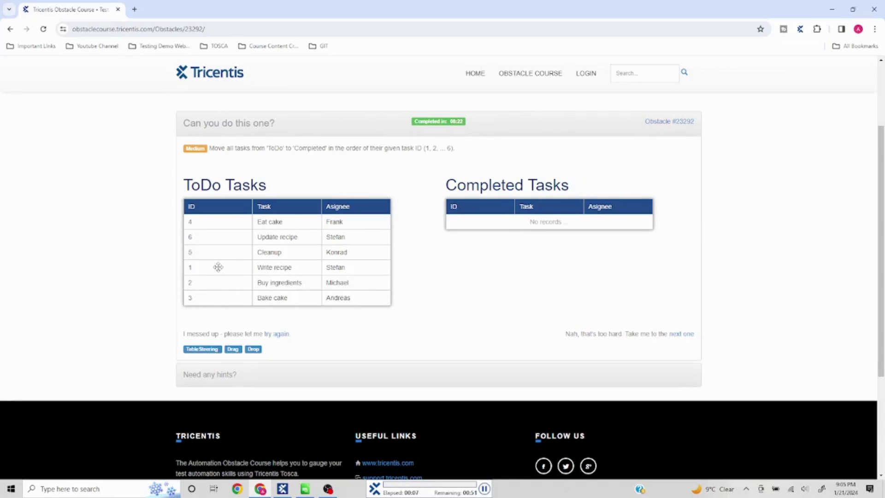
- Drag ToDo tasks 1–6 into Completed Tasks in ID order until 'Good job!' appears
left_click_drag(218, 267, 548, 272)
scroll(381, 269, "down", 1)
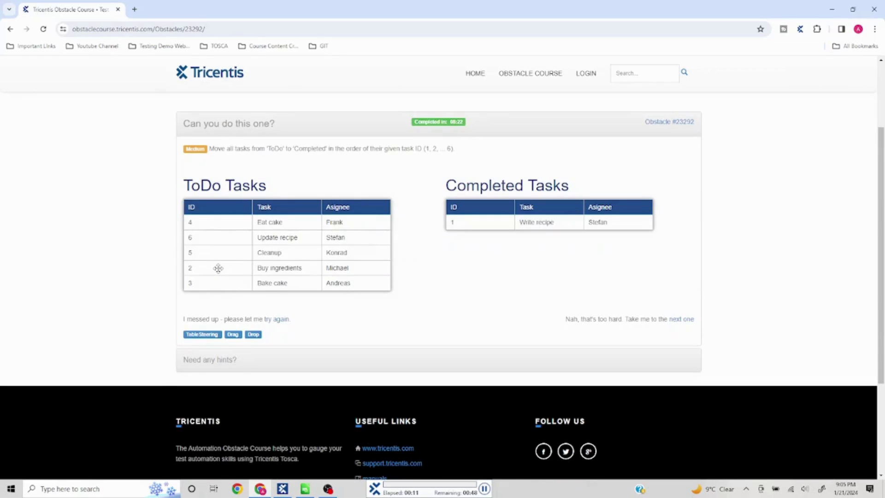
left_click_drag(218, 267, 549, 284)
scroll(381, 270, "down", 1)
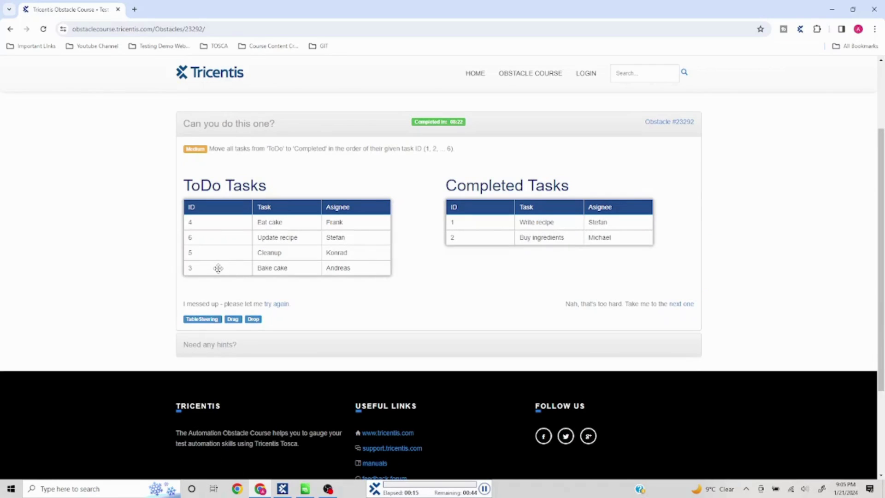
left_click_drag(218, 267, 548, 283)
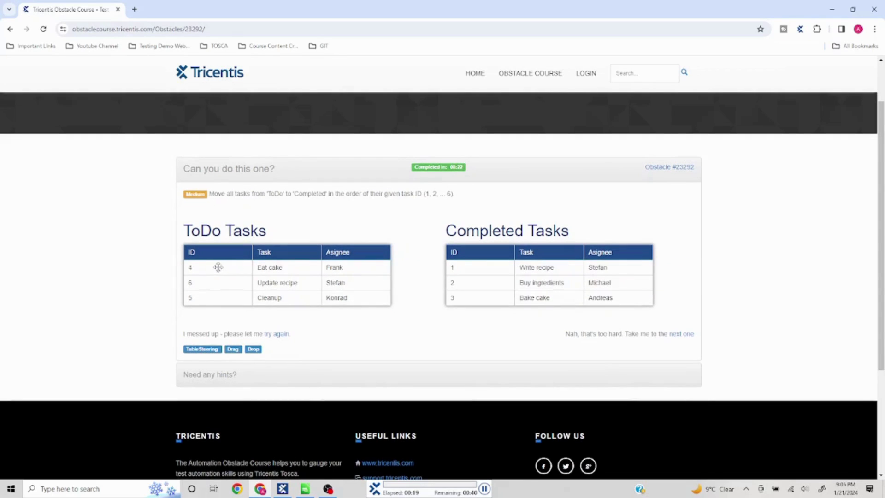
left_click_drag(218, 268, 548, 278)
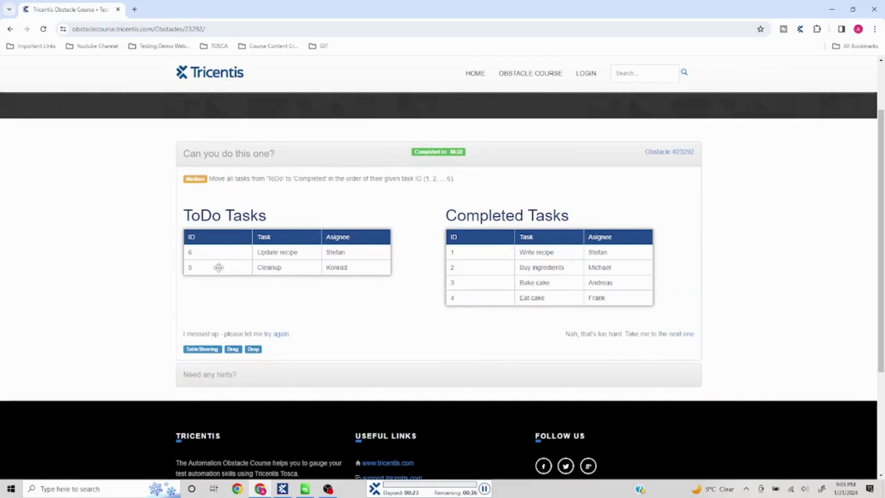
left_click_drag(219, 268, 549, 285)
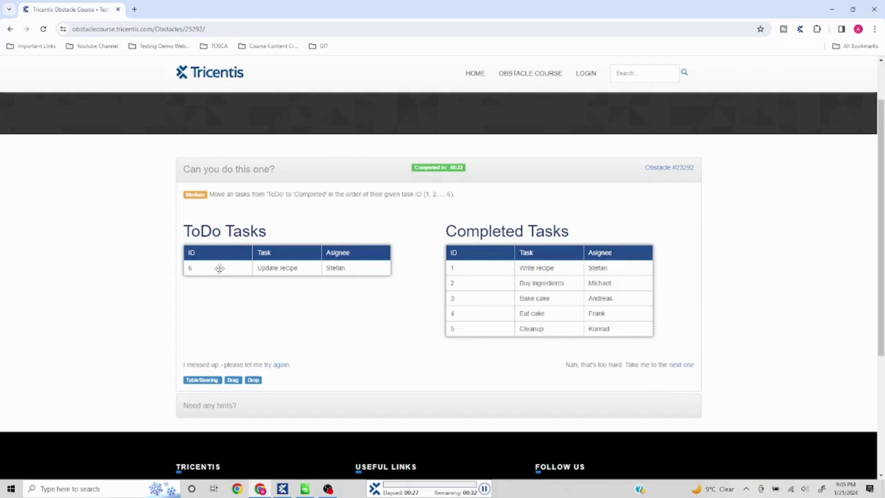
left_click_drag(218, 268, 549, 284)
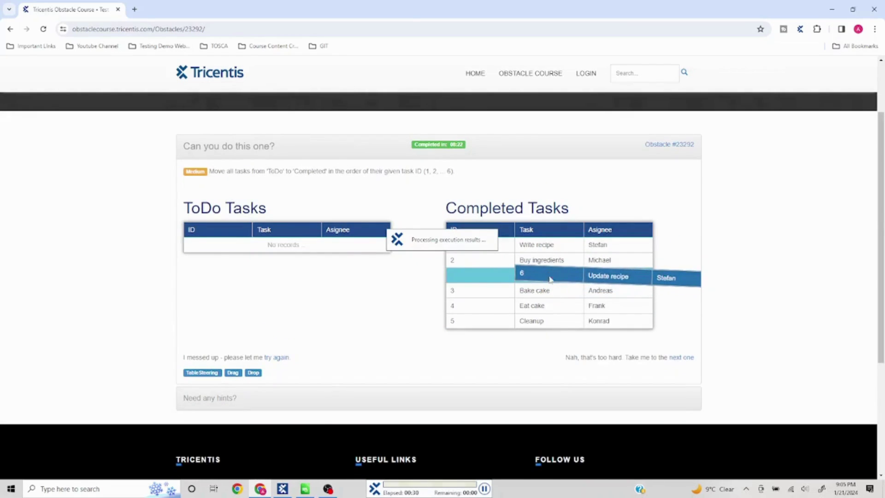
left_click_drag(549, 284, 550, 278)
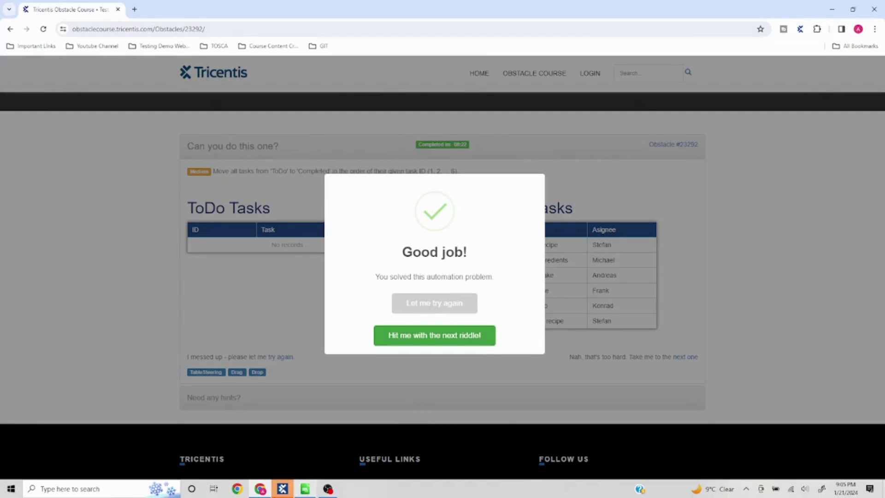
left_click(282, 488)
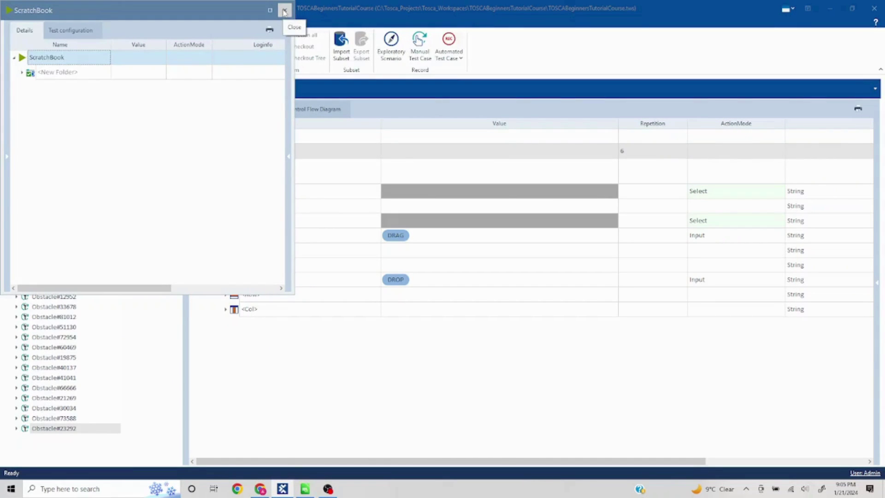
- Expand New Folder to view Repetitions 1–6, then close ScratchBook
left_click(22, 73)
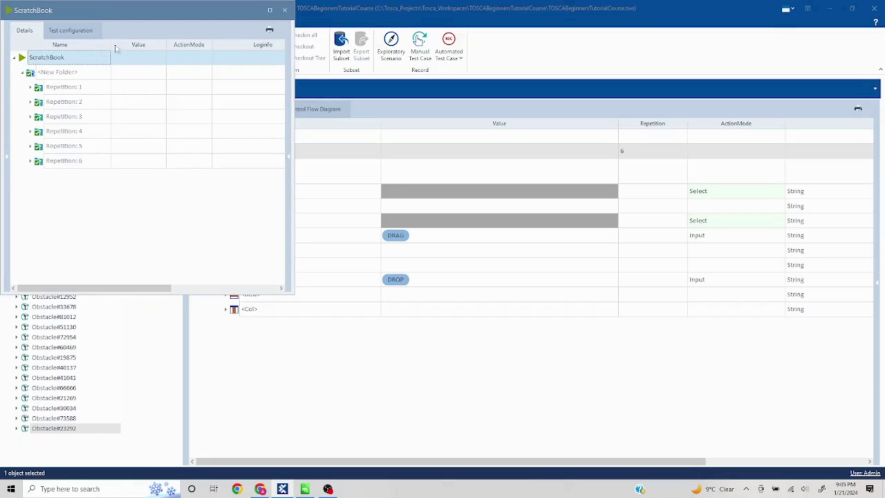
left_click(285, 11)
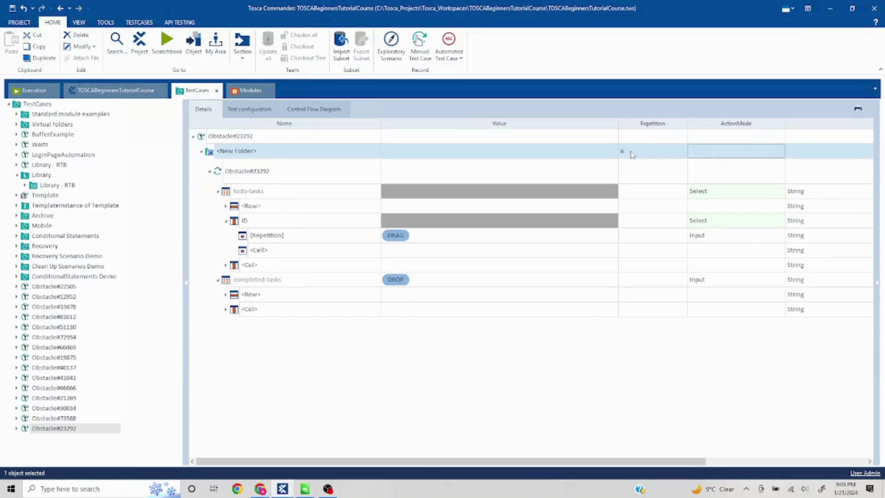